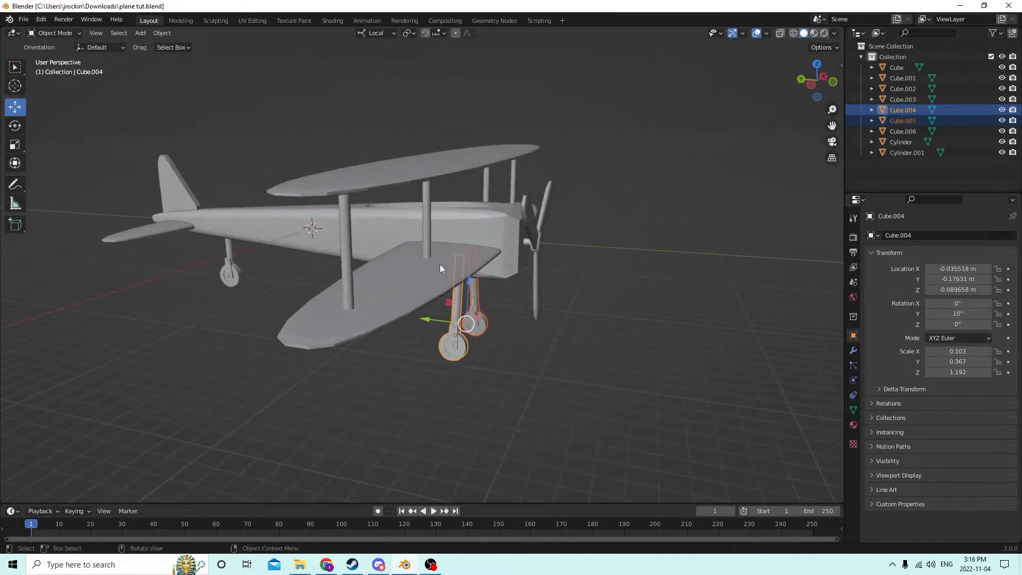
Delete the rounded main wings with their struts and the horizontal tail wing from the airplane.
left_click(440, 264)
middle_click_drag(449, 273, 359, 206)
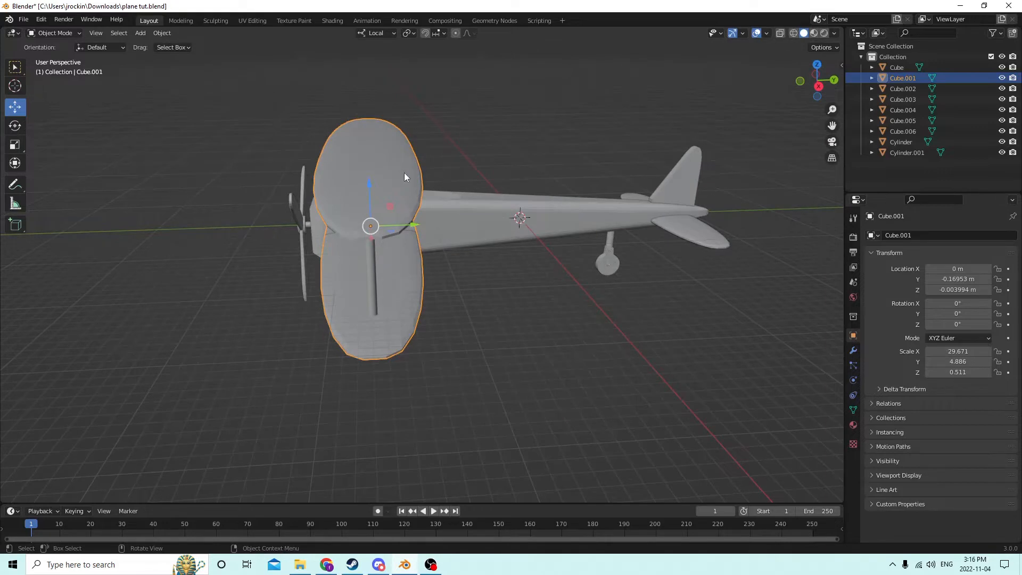
middle_click_drag(400, 219, 701, 248)
left_click(730, 289)
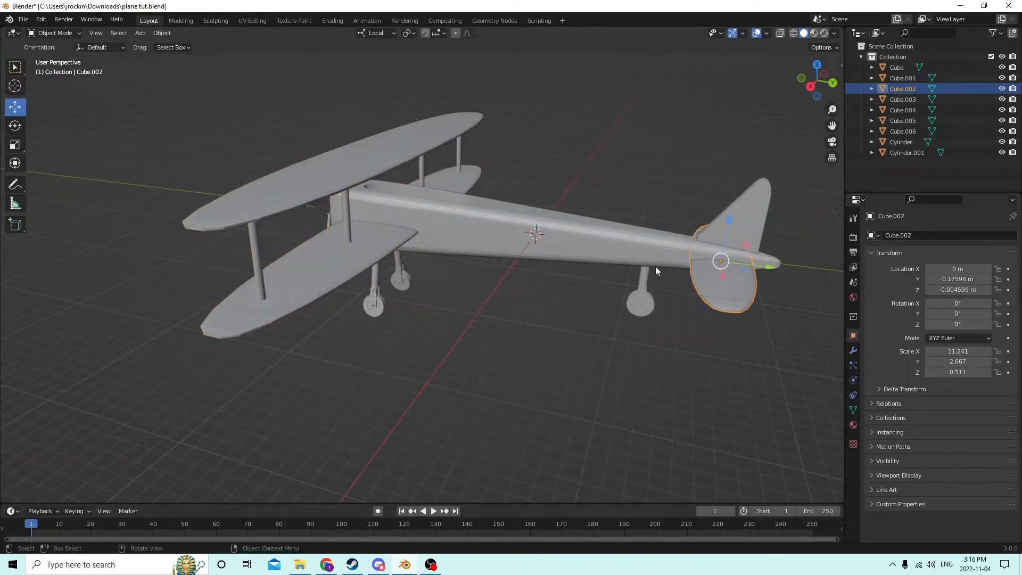
left_click(271, 271)
mouse_move(271, 270)
middle_mouse_down()
mouse_move(303, 282)
mouse_move(387, 264)
mouse_move(465, 282)
mouse_move(581, 275)
mouse_move(278, 280)
middle_mouse_up()
key("Delete")
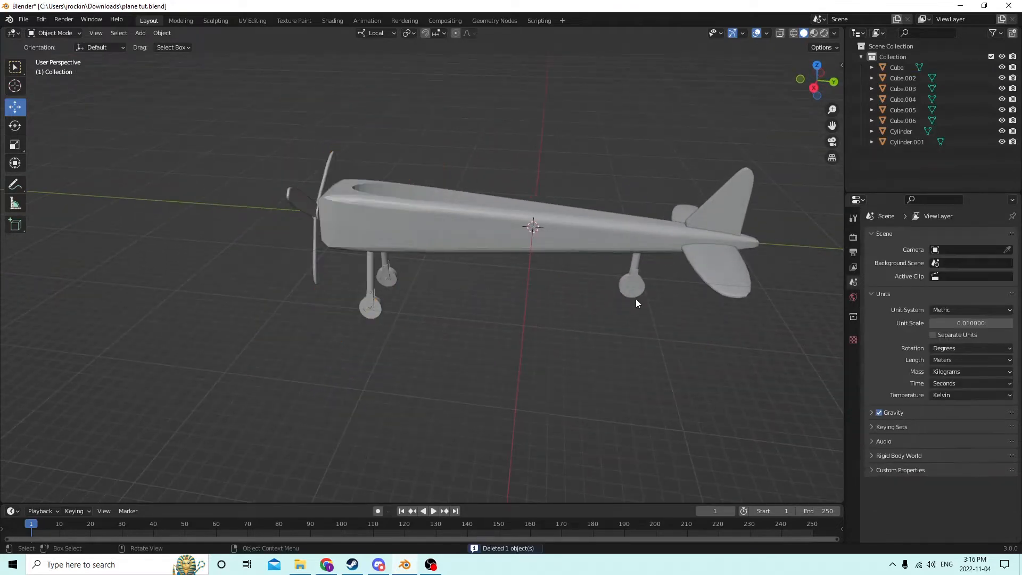
left_click(727, 264)
key("Delete")
middle_click_drag(721, 265, 640, 267)
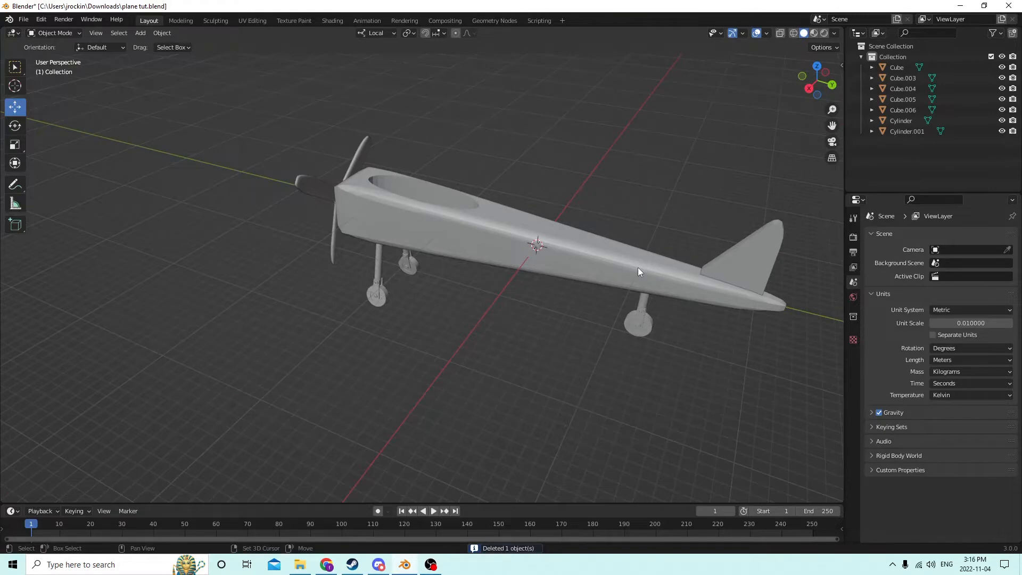
Add a cube and move it about -0.177 m along Y into the front of the fuselage.
key("shift+a")
mouse_move(638, 268)
left_click(698, 277)
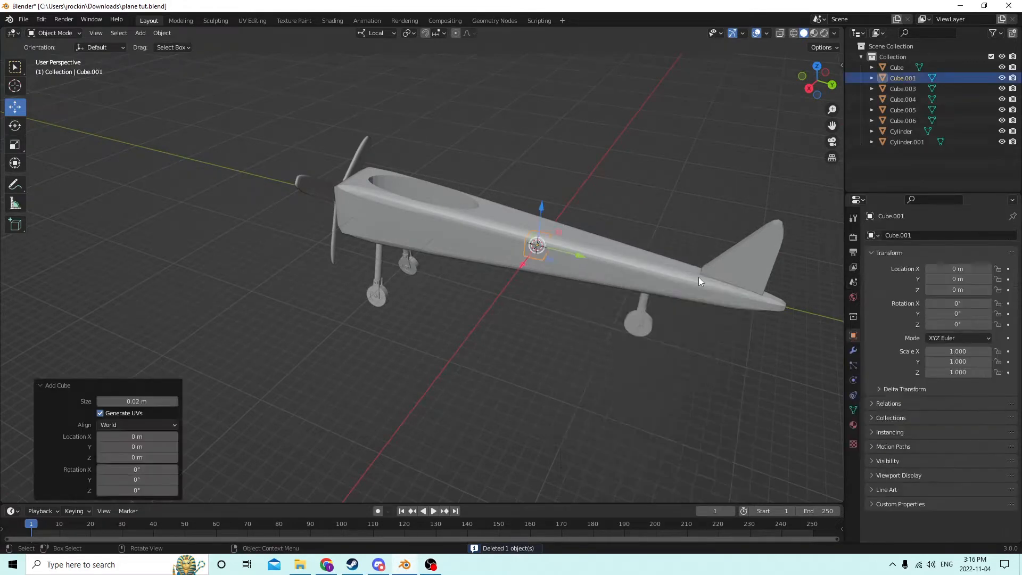
middle_click_drag(698, 277, 627, 252)
left_click_drag(579, 238, 408, 217)
middle_click_drag(408, 217, 106, 211)
middle_click_drag(354, 198, 71, 137)
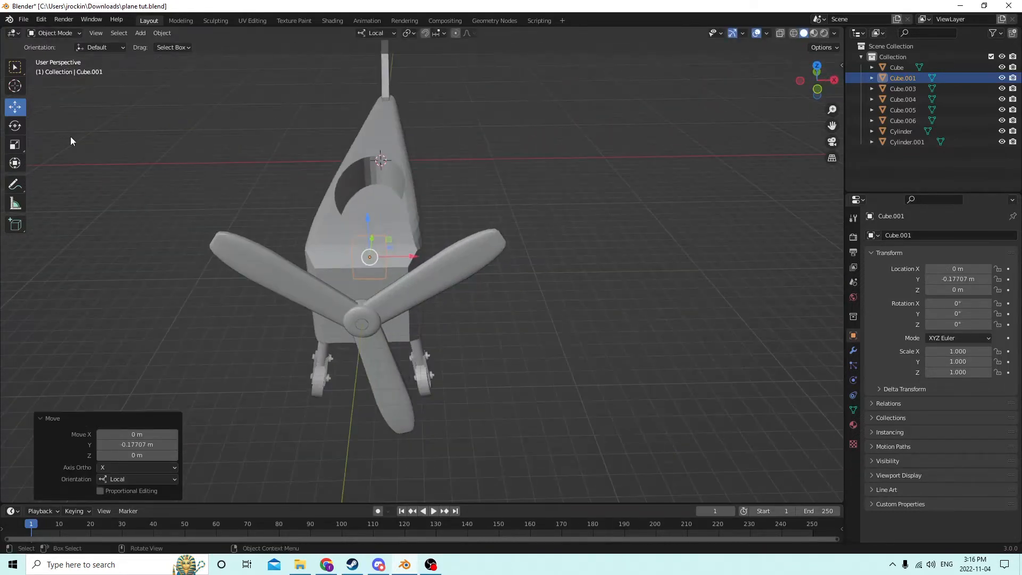
Scale the new cube into a flat wing plate, about 11.79 in X, 4.60 in Y and 0.244 in Z.
middle_click_drag(305, 151, 328, 163)
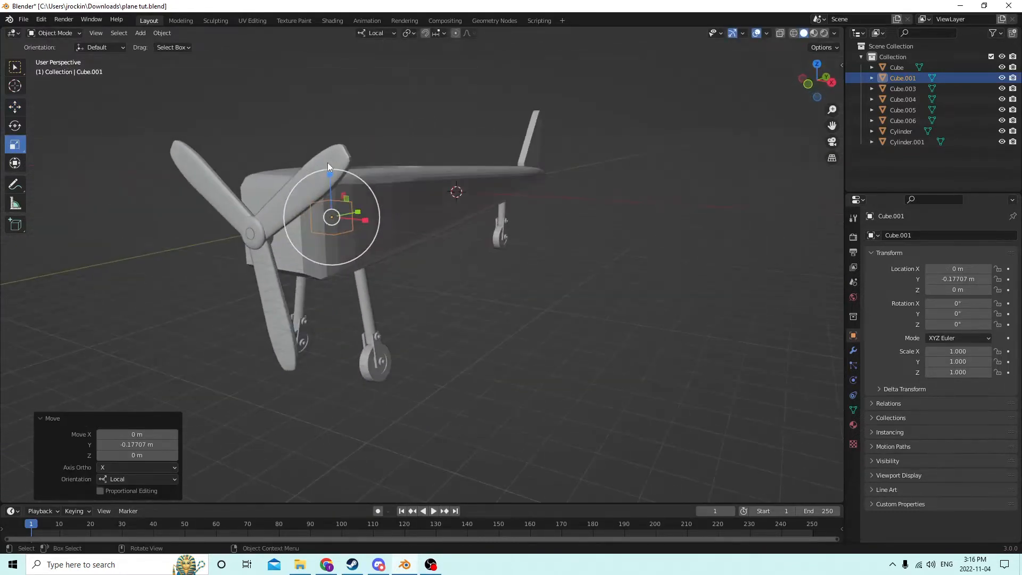
left_click_drag(328, 176, 329, 198)
middle_click_drag(329, 198, 420, 272)
left_click_drag(392, 269, 787, 277)
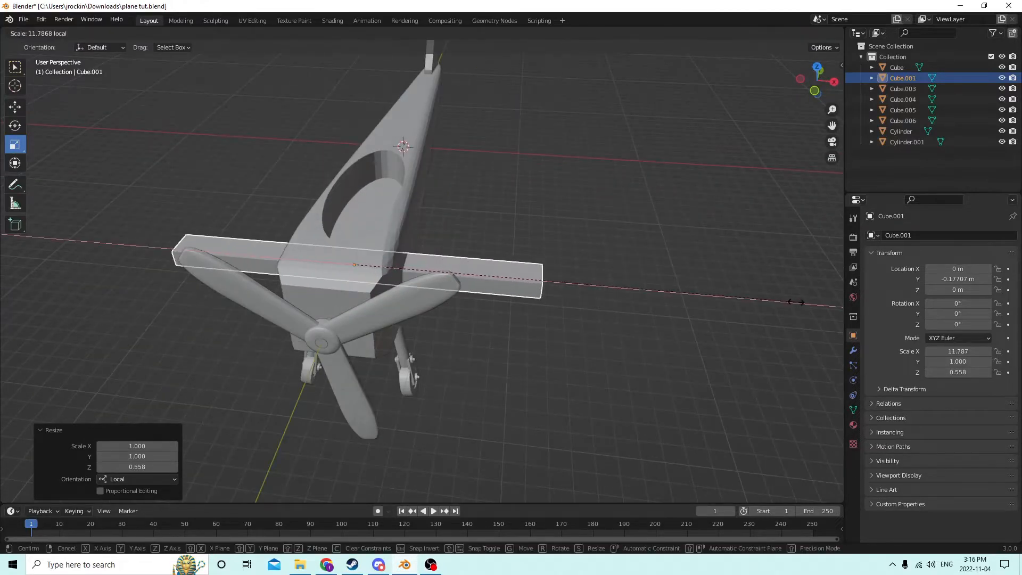
middle_click_drag(787, 276, 634, 219)
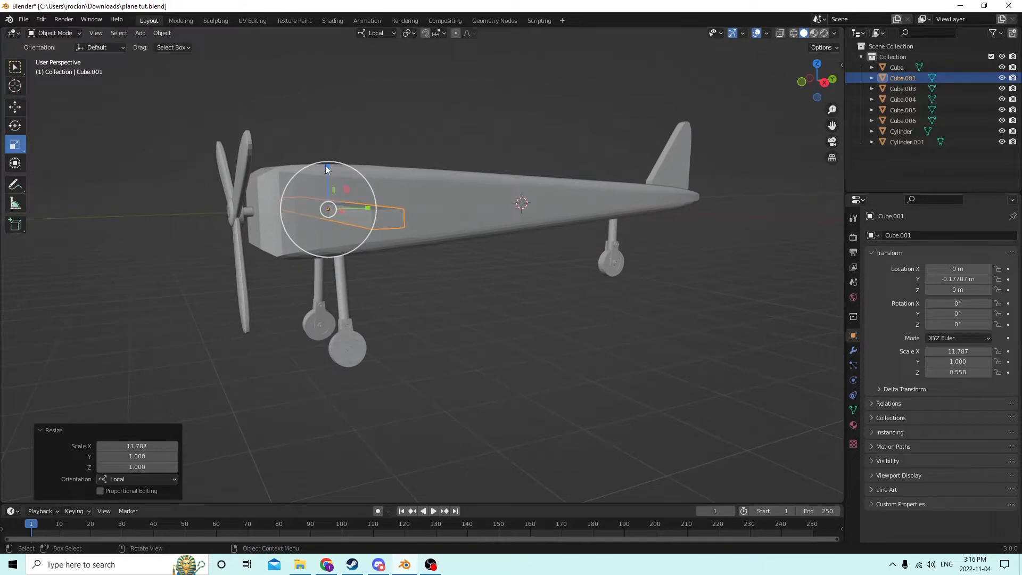
left_click_drag(327, 169, 332, 190)
middle_click_drag(332, 190, 334, 212)
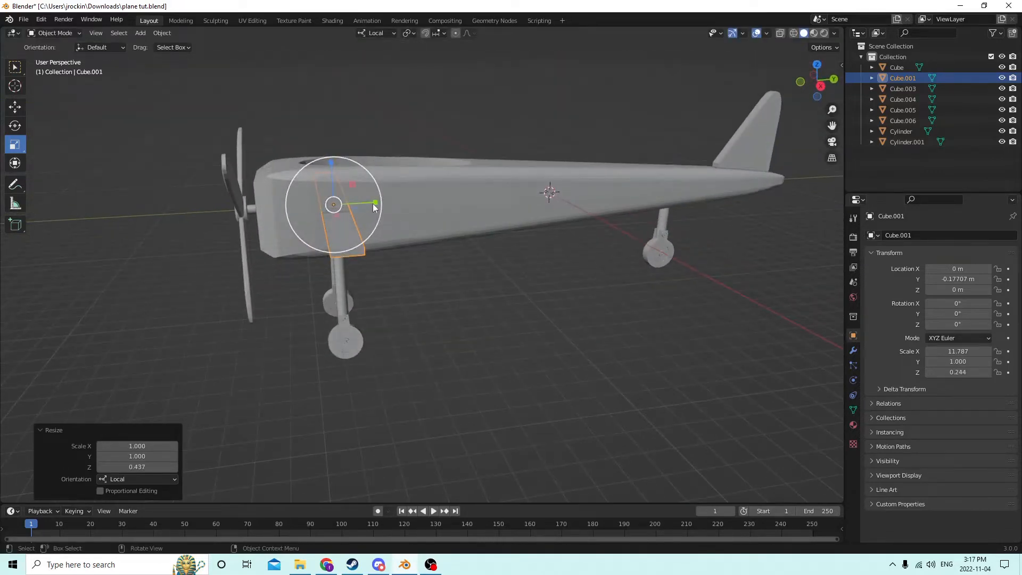
left_click_drag(376, 202, 452, 201)
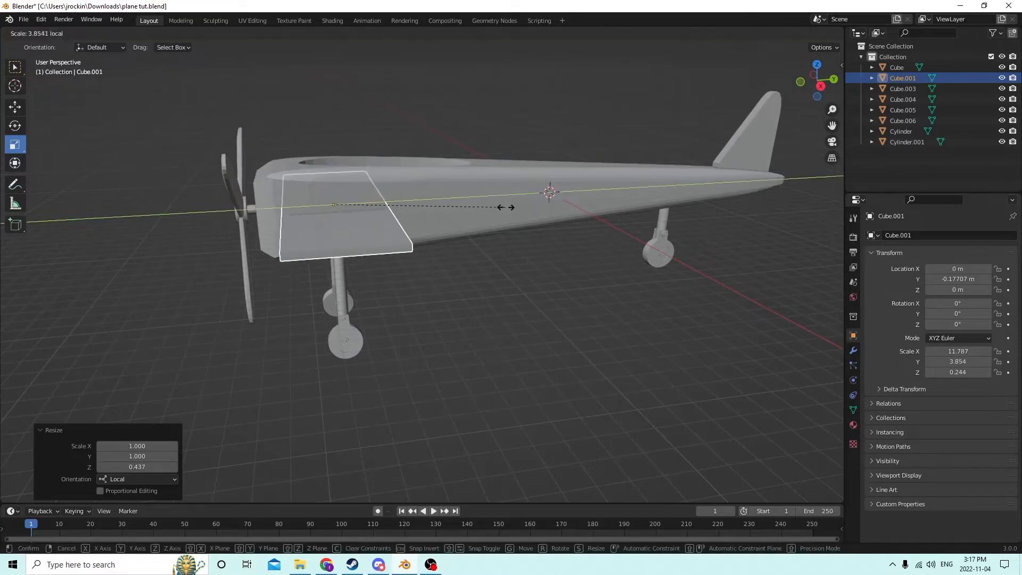
left_click_drag(538, 207, 539, 207)
middle_click_drag(539, 207, 488, 244)
scroll(469, 263, "up", 3)
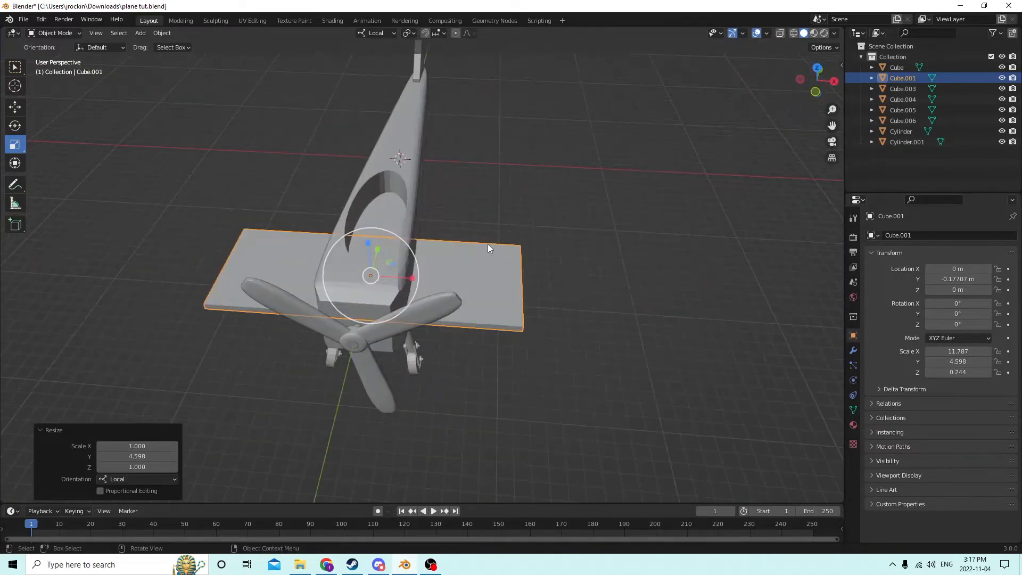
Lengthen the wing plate to an X scale of about 27.57 and move it back to about -0.143 m in Y.
left_click_drag(420, 274, 467, 277)
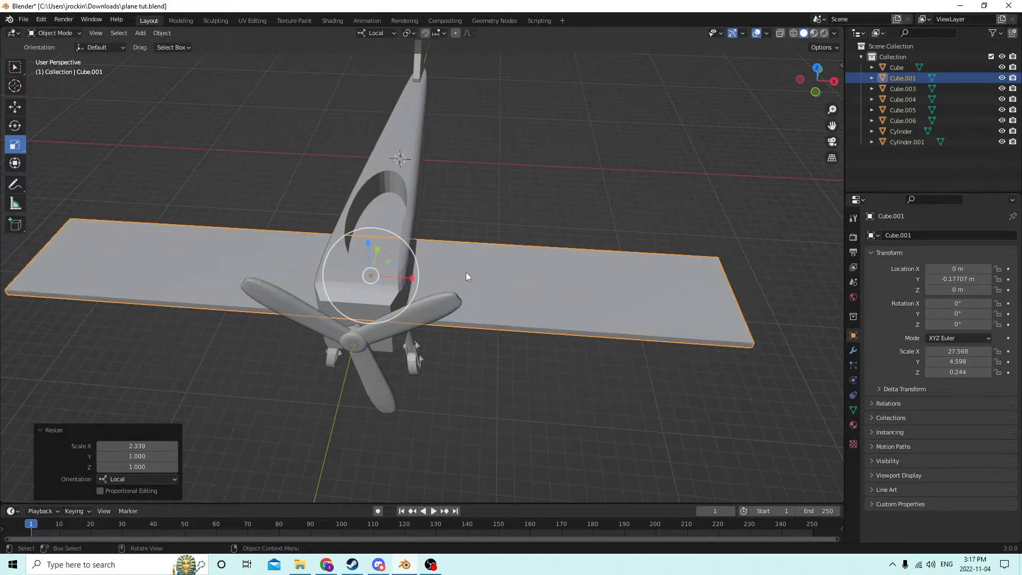
middle_click_drag(467, 277, 341, 234)
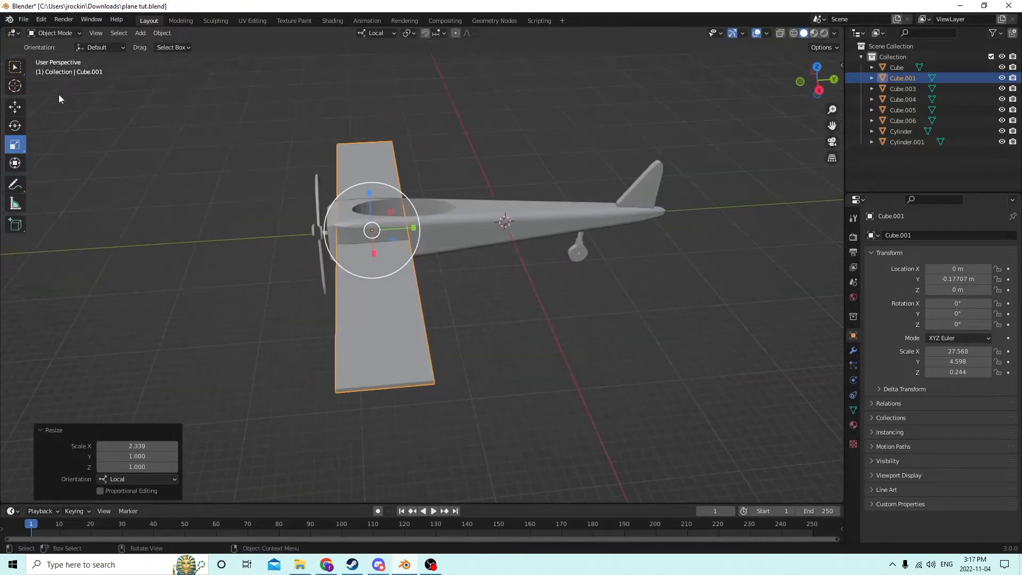
left_click_drag(414, 228, 442, 231)
middle_click_drag(443, 231, 503, 245)
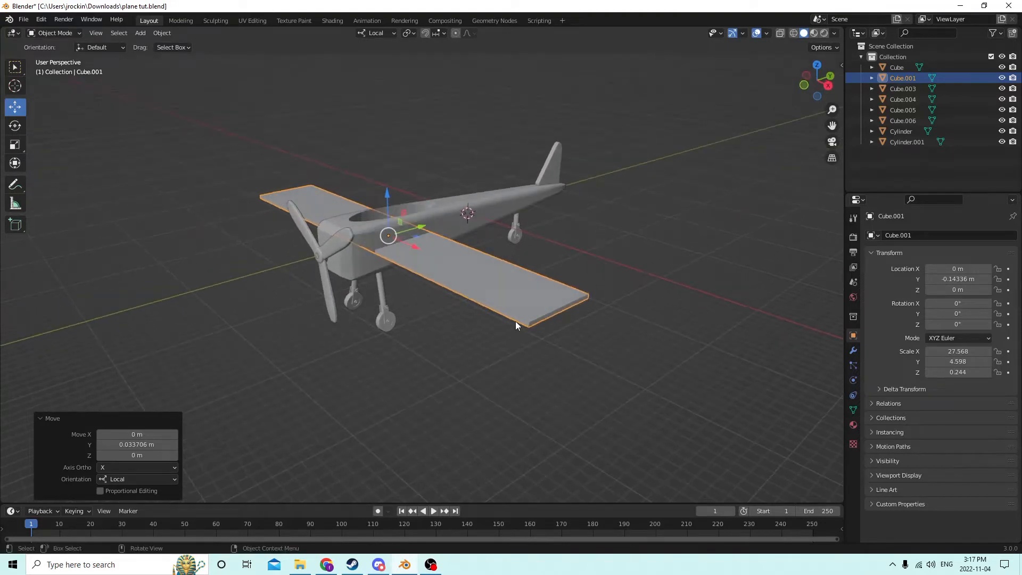
Bevel the vertical corner edges at both wing tips by about 0.00246 m and increase the segments to round them.
middle_click_drag(515, 322, 544, 331)
key("Tab")
middle_click_drag(629, 364, 601, 313)
key("Tab")
key("Tab")
key("alt+a")
middle_click_drag(511, 342, 512, 320)
key("Tab")
key("Tab")
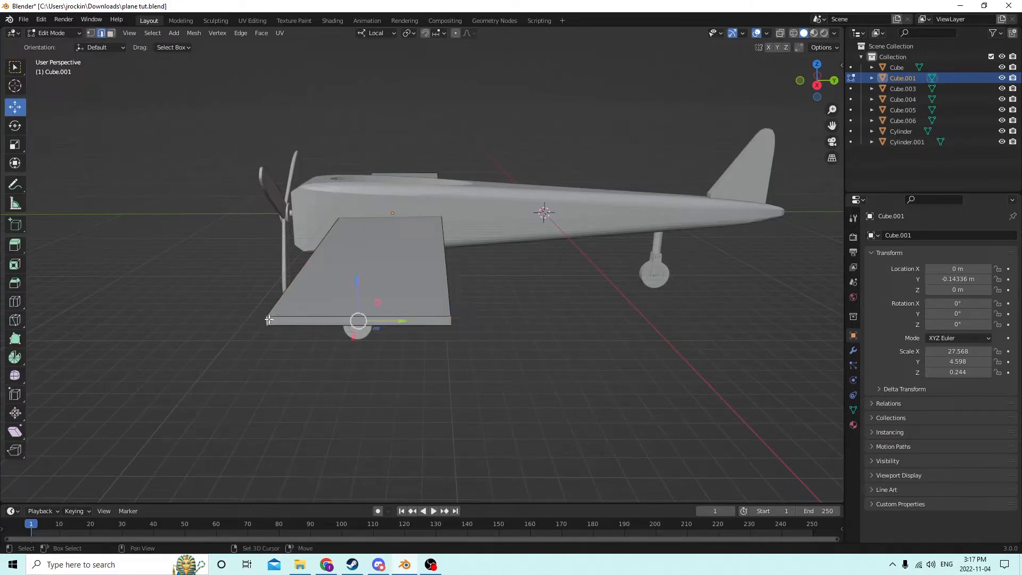
middle_click_drag(269, 319, 495, 295)
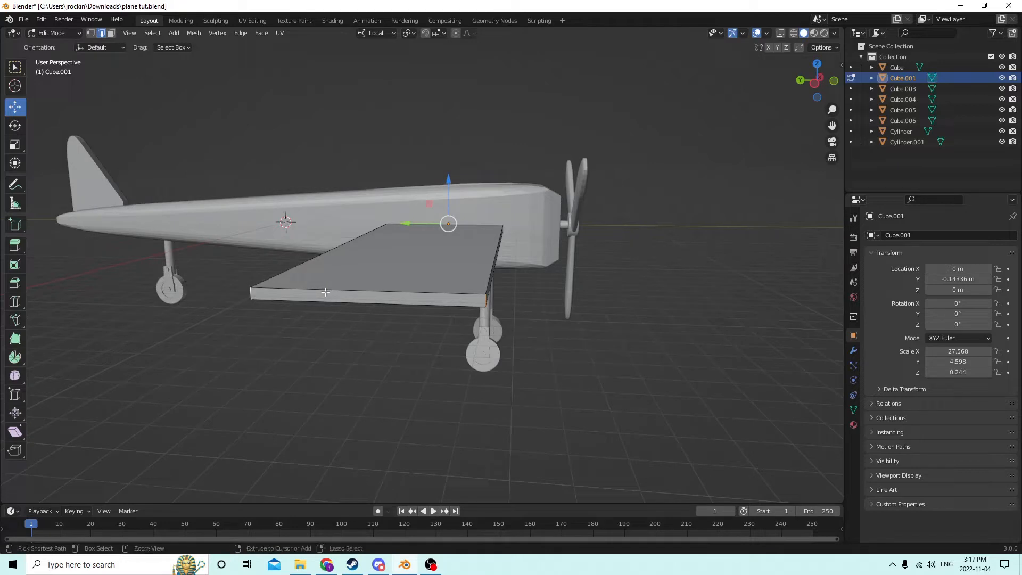
key("ctrl+b")
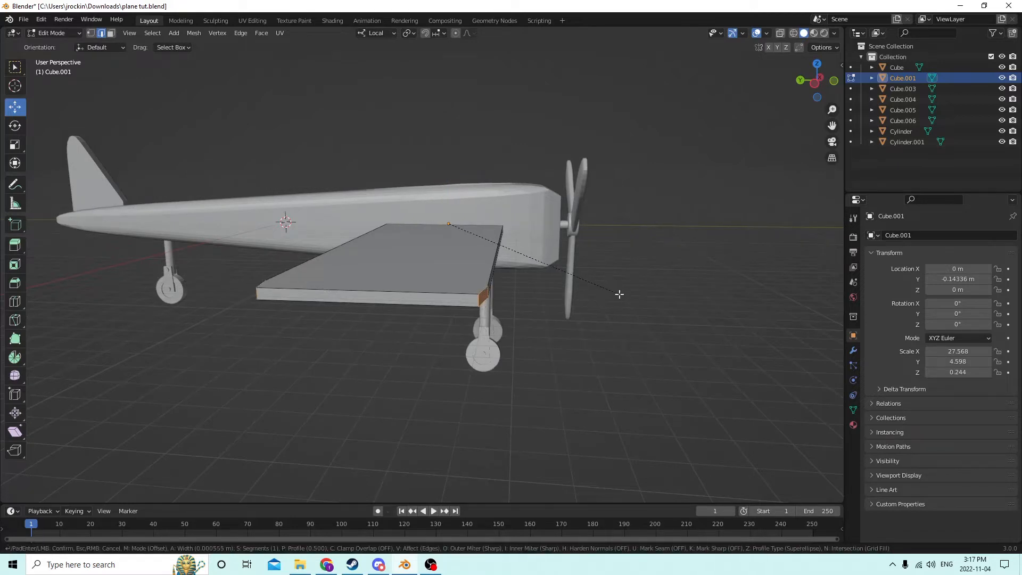
left_click(652, 312)
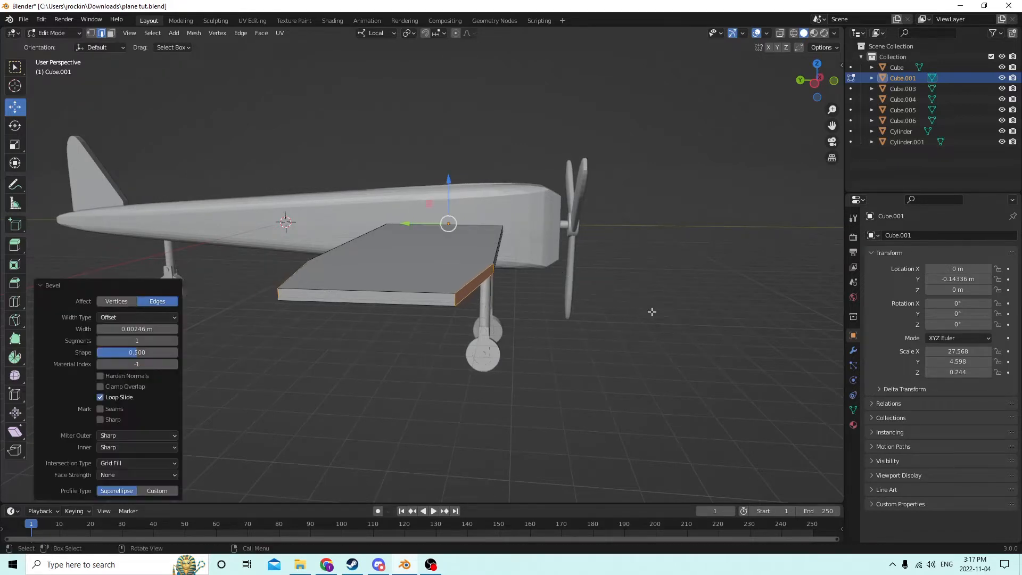
left_click(175, 341)
left_click(174, 340)
left_click(174, 340)
mouse_move(412, 350)
middle_mouse_down()
mouse_move(468, 372)
mouse_move(374, 387)
mouse_move(415, 372)
mouse_move(426, 352)
middle_mouse_up()
middle_click_drag(714, 295, 446, 294)
key("Tab")
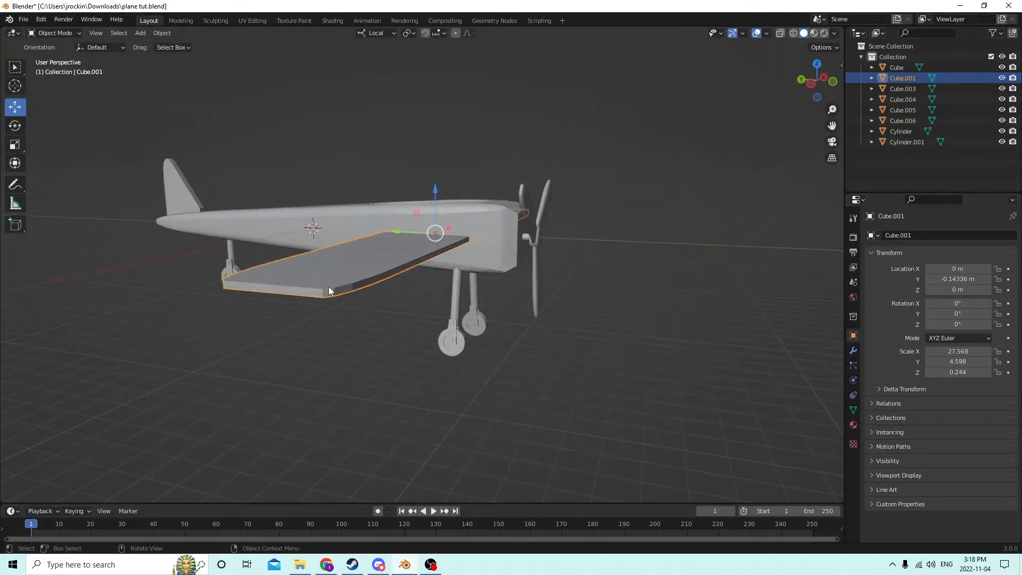
Select the wing's leading-edge faces from tip to tip and thin them to about 0.463 of their height along Z.
key("Tab")
left_click(331, 317)
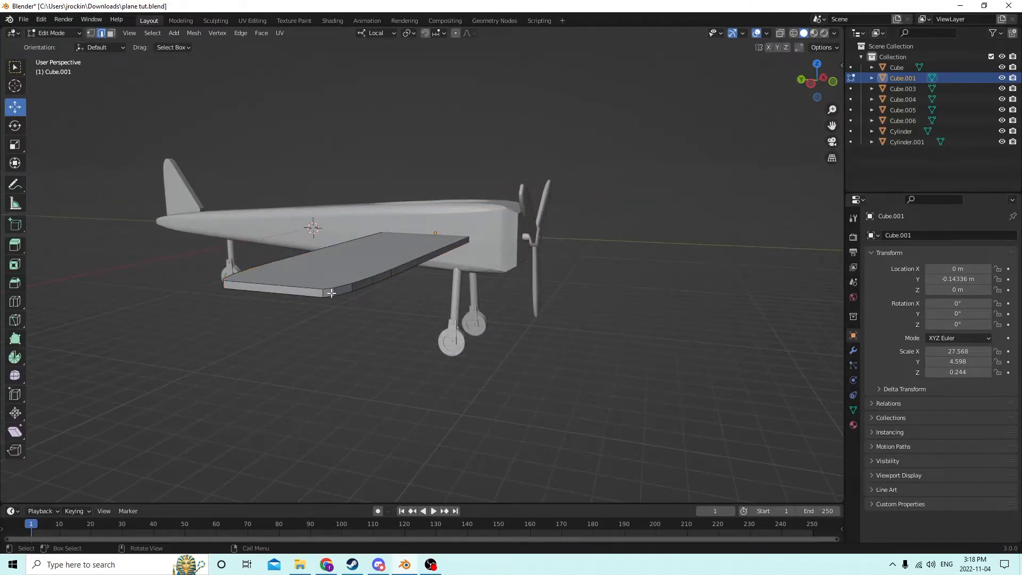
left_click(331, 292)
middle_click_drag(331, 293, 322, 245)
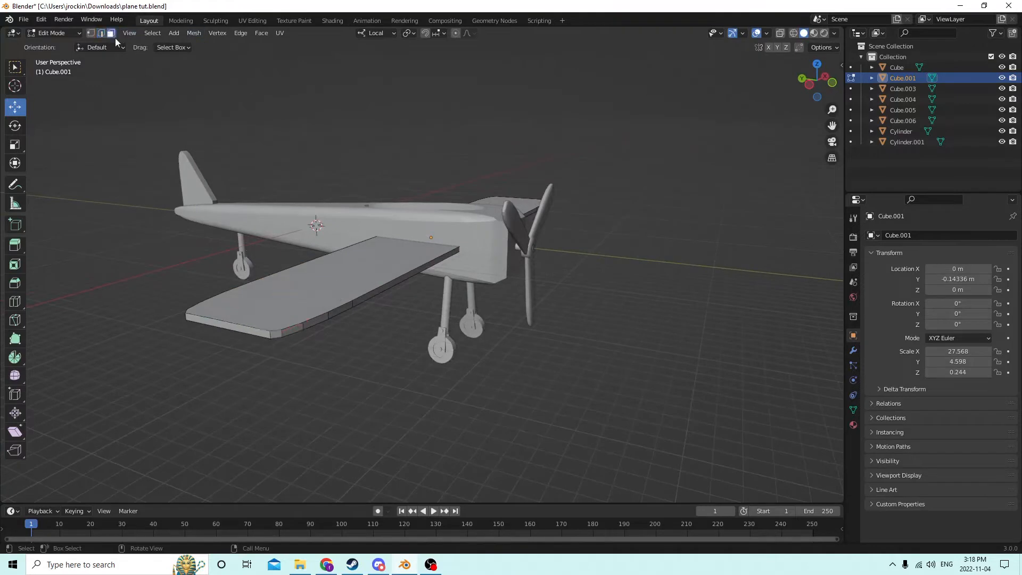
middle_click_drag(369, 295, 359, 251)
left_click(388, 277, "ctrl")
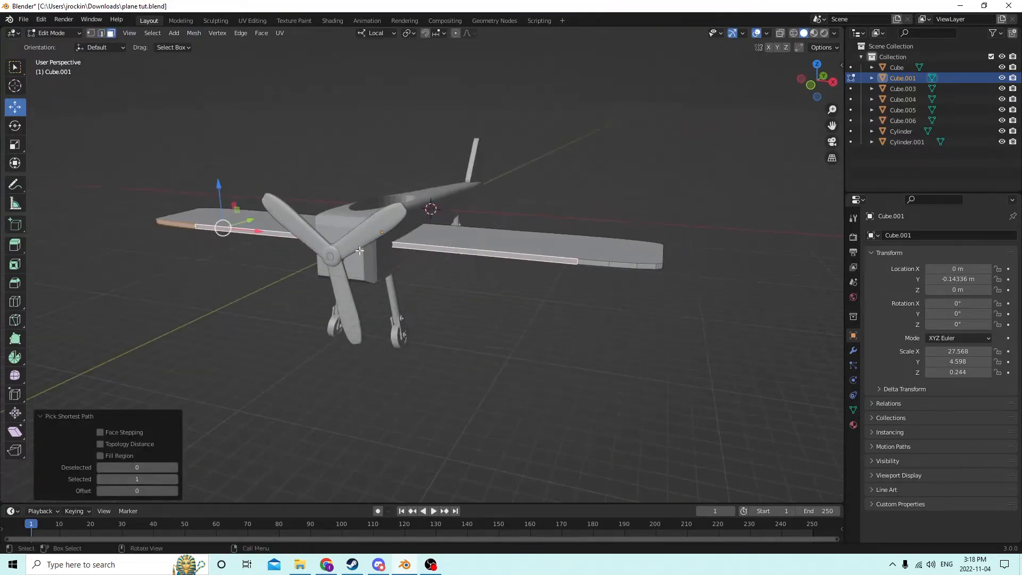
left_click(658, 267, "ctrl")
middle_click_drag(658, 266, 571, 204)
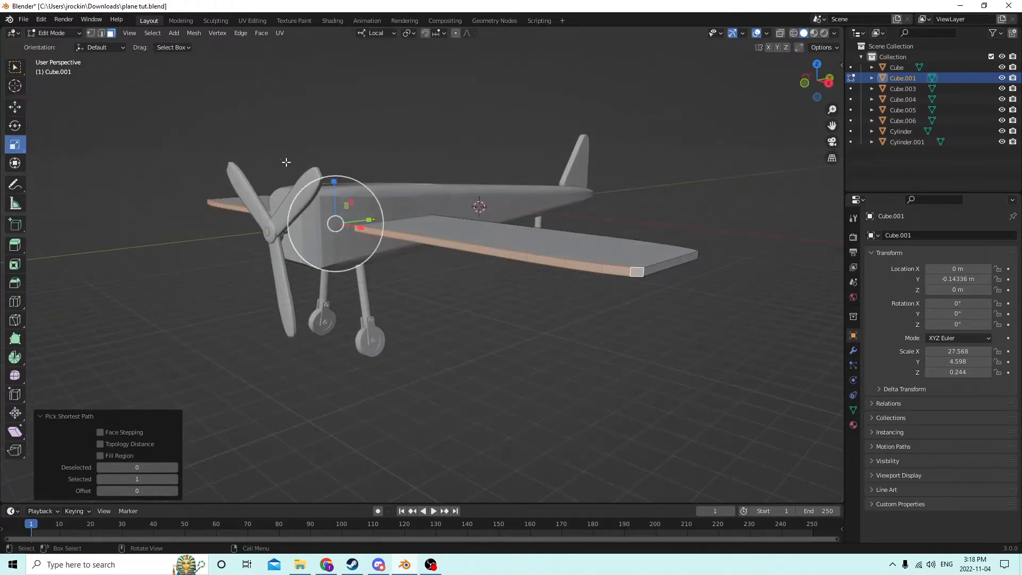
left_click_drag(333, 183, 333, 193)
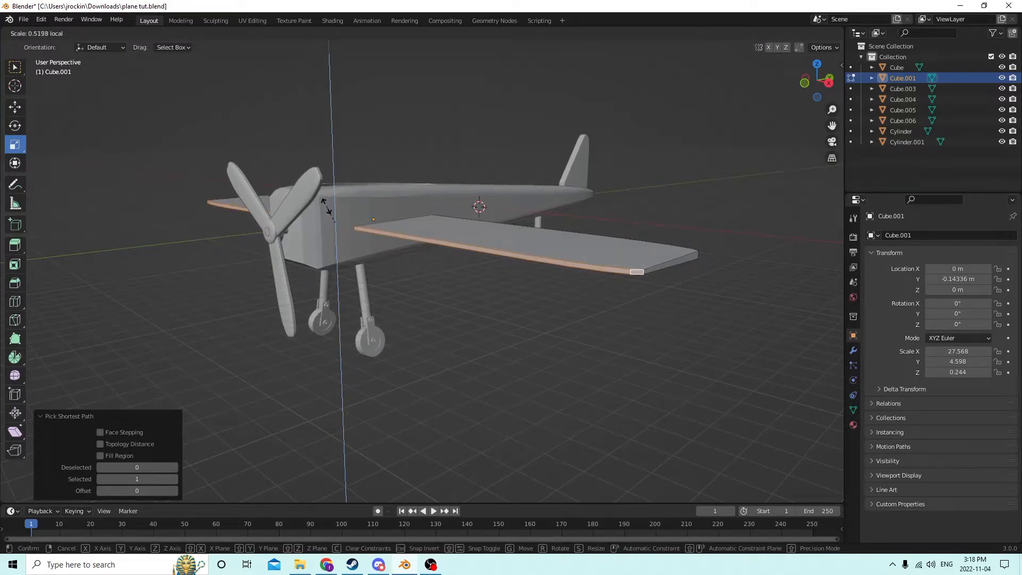
left_click_drag(326, 210, 325, 210)
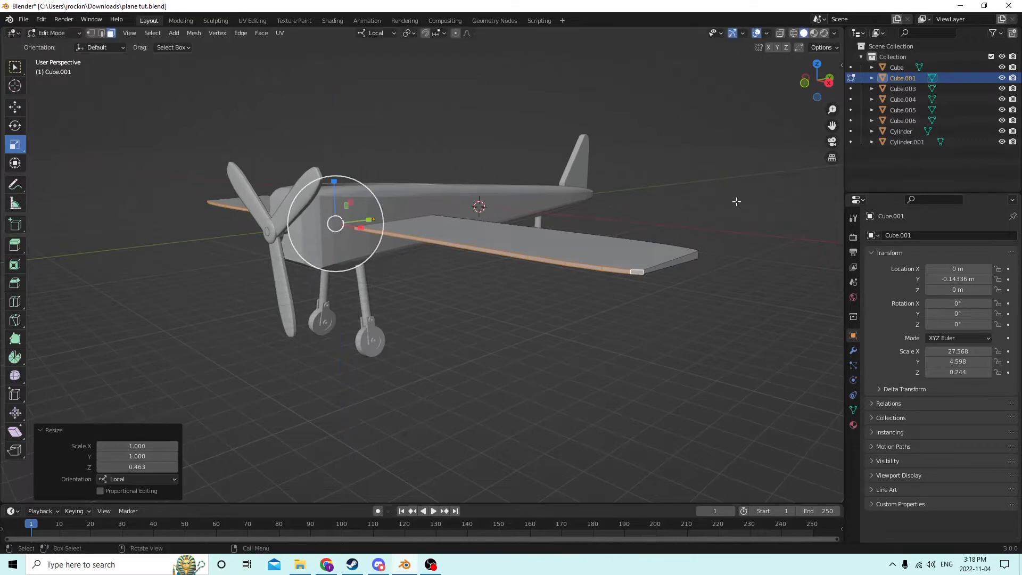
middle_click_drag(736, 201, 729, 229)
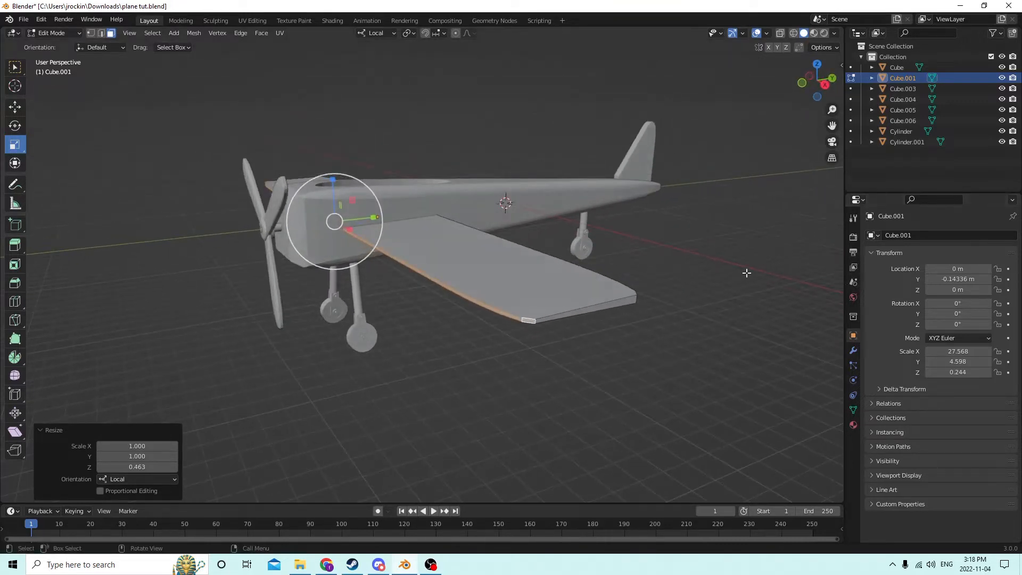
middle_click_drag(746, 273, 574, 228)
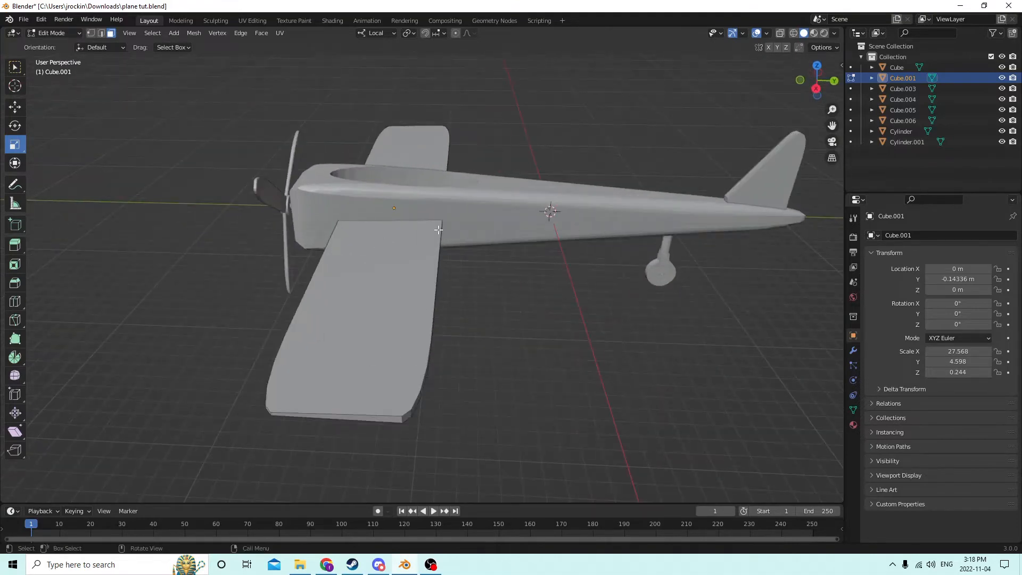
Duplicate the whole wing and raise the copy above the fuselage to about 0.0776 m in Z.
middle_click_drag(438, 229, 415, 176)
key("Tab")
key("shift+d")
right_click(434, 191)
left_click_drag(396, 190, 395, 134)
middle_click_drag(395, 133, 486, 210)
Examine the alignment and spacing of the upper and lower wings from several angles.
left_click(340, 250)
middle_click_drag(340, 250, 310, 242)
scroll(311, 242, "up", 3)
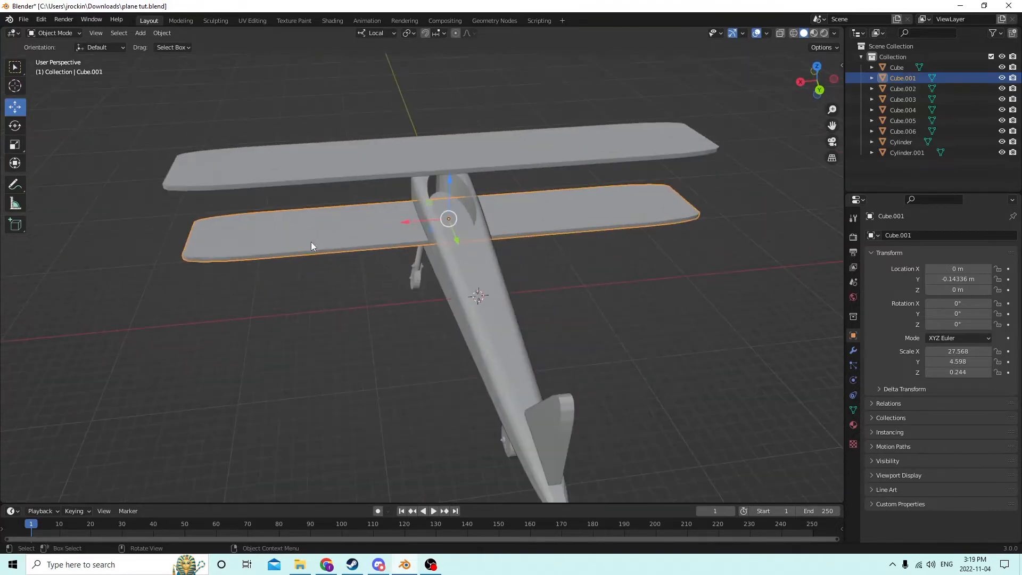
left_click_drag(458, 154, 443, 148)
middle_click_drag(443, 148, 707, 149)
left_click(665, 194)
left_click(564, 174)
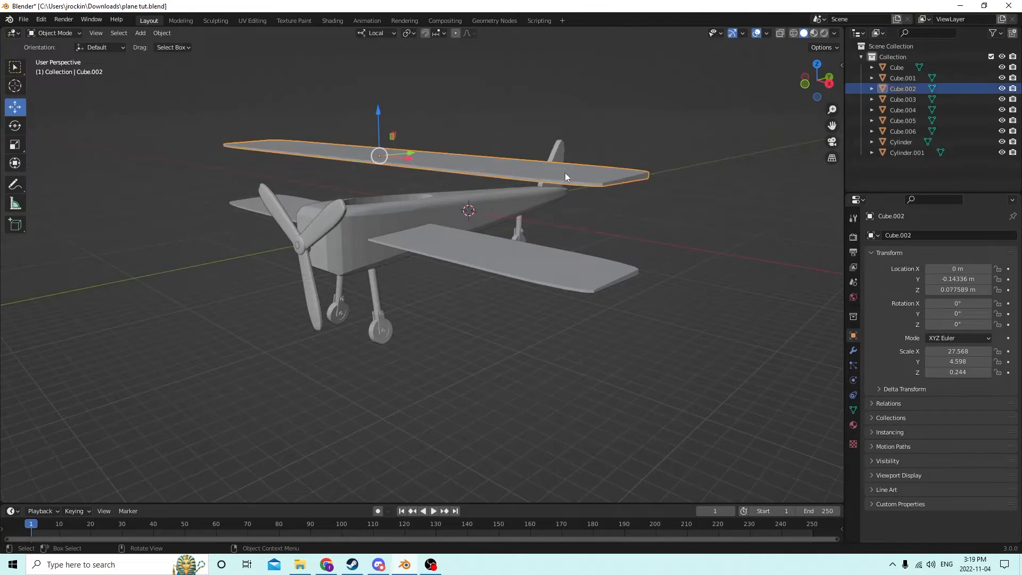
middle_click_drag(565, 174, 440, 155)
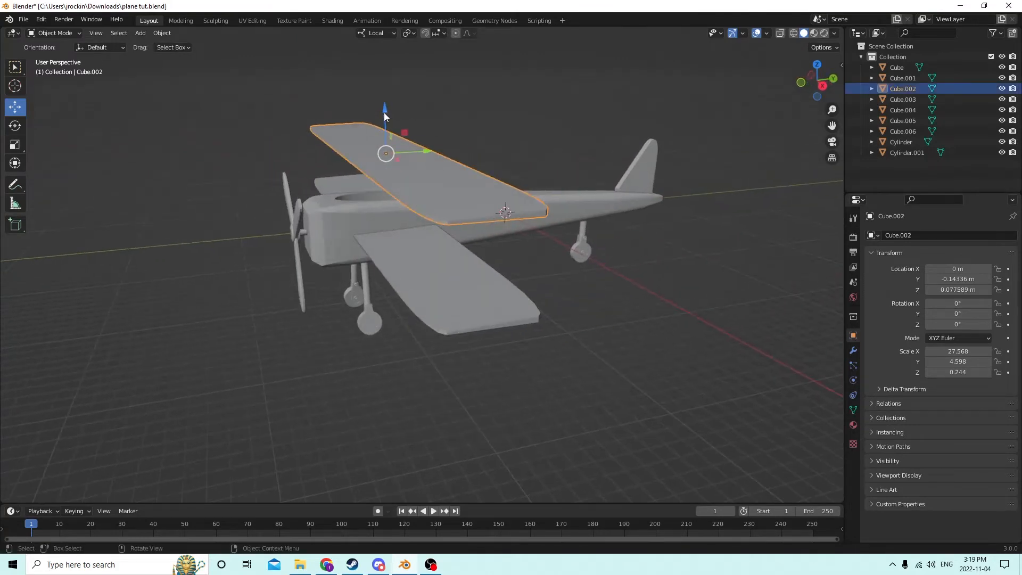
middle_click_drag(384, 113, 397, 104)
middle_click_drag(465, 158, 505, 170)
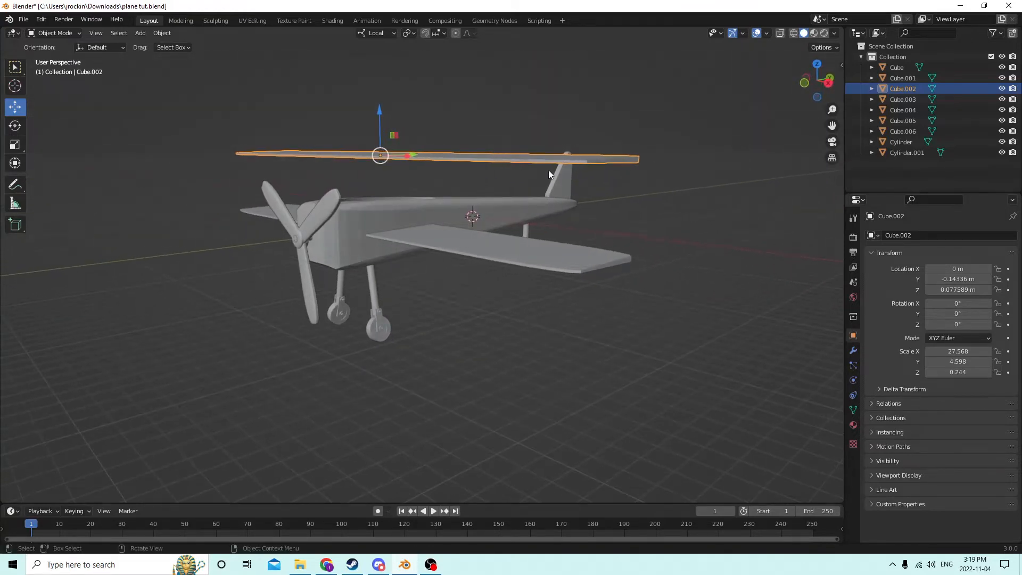
middle_click_drag(548, 171, 483, 189)
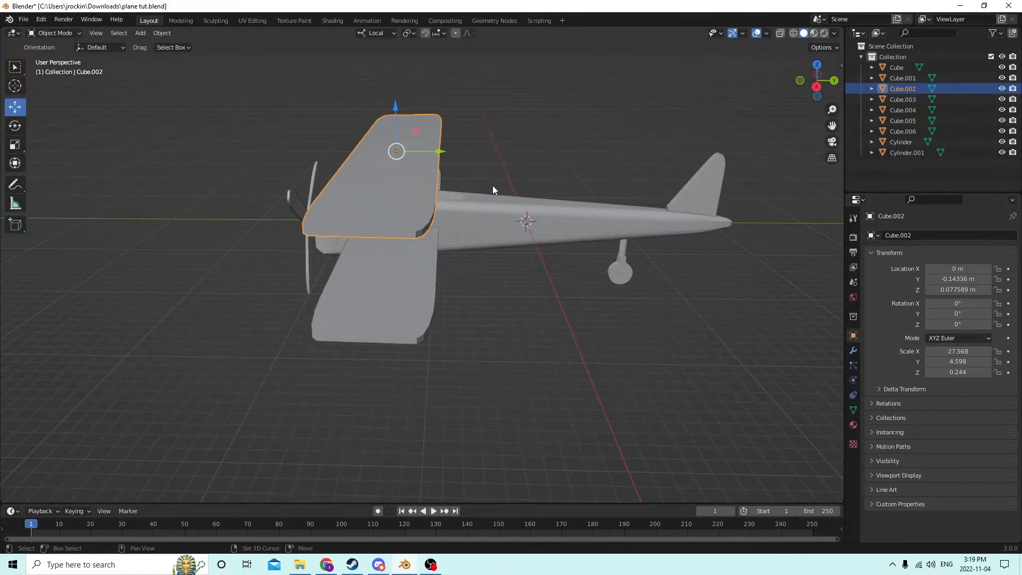
Add a cylinder mesh with 32 vertices, 0.01 m radius and 0.02 m depth to the scene.
key("shift+a")
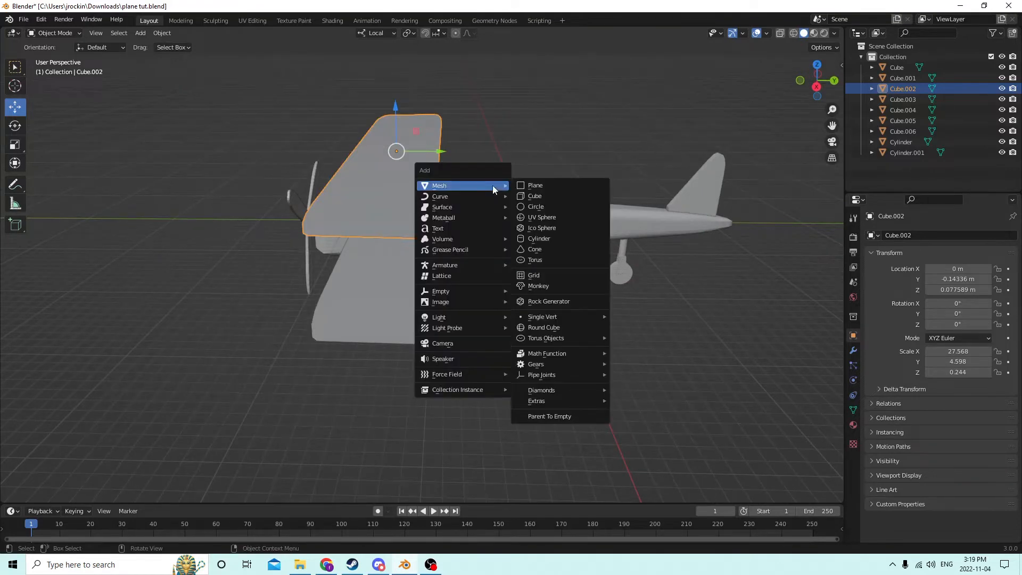
left_click(534, 240)
middle_click_drag(532, 237, 646, 230)
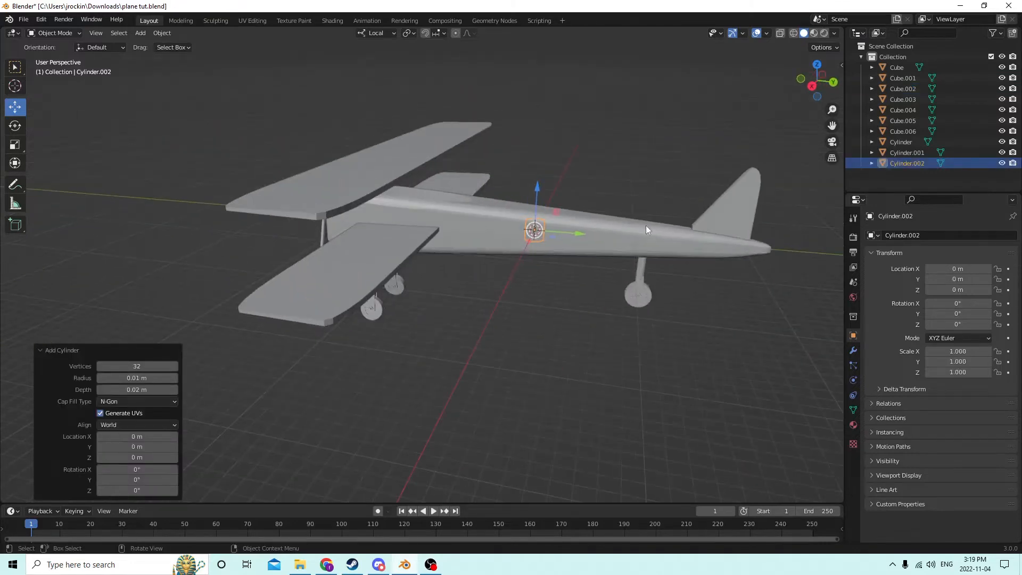
Move the new cylinder out to the lower wing's tip, at about X 0.2509 m and Y -0.1441 m.
middle_click_drag(574, 238, 493, 247)
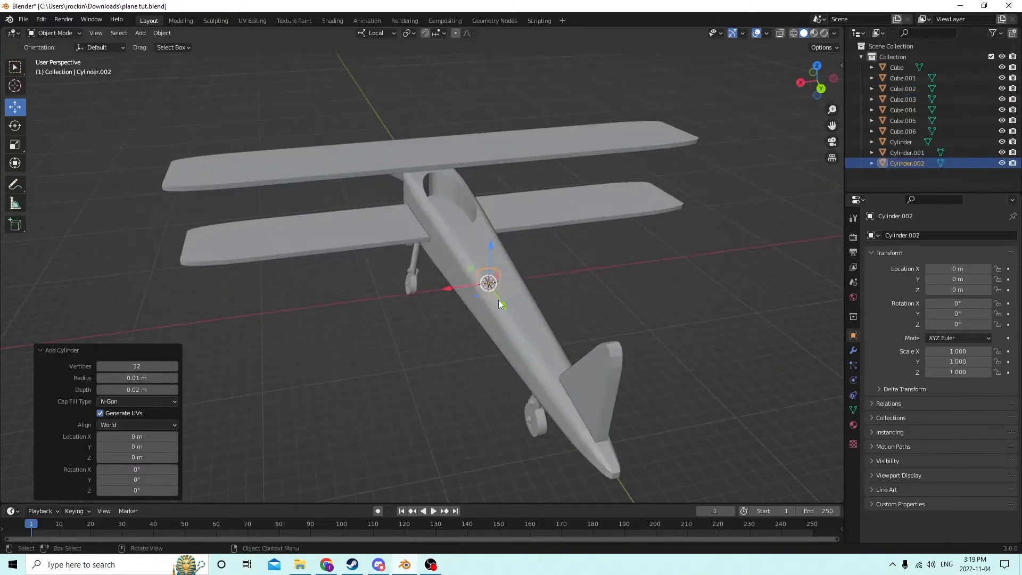
left_click_drag(499, 303, 177, 229)
middle_click_drag(177, 229, 429, 264)
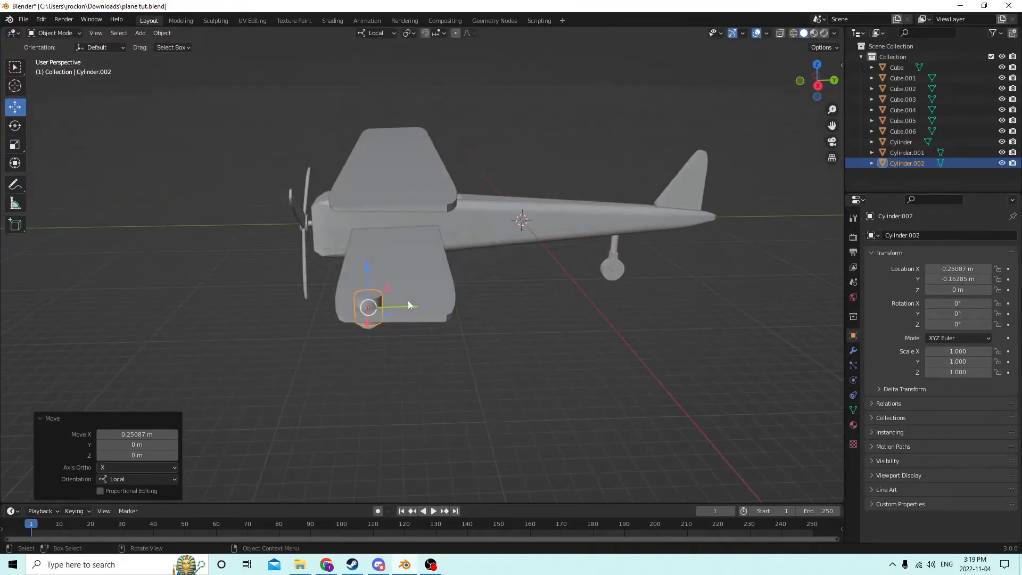
left_click_drag(408, 305, 417, 283)
middle_click_drag(417, 283, 329, 250)
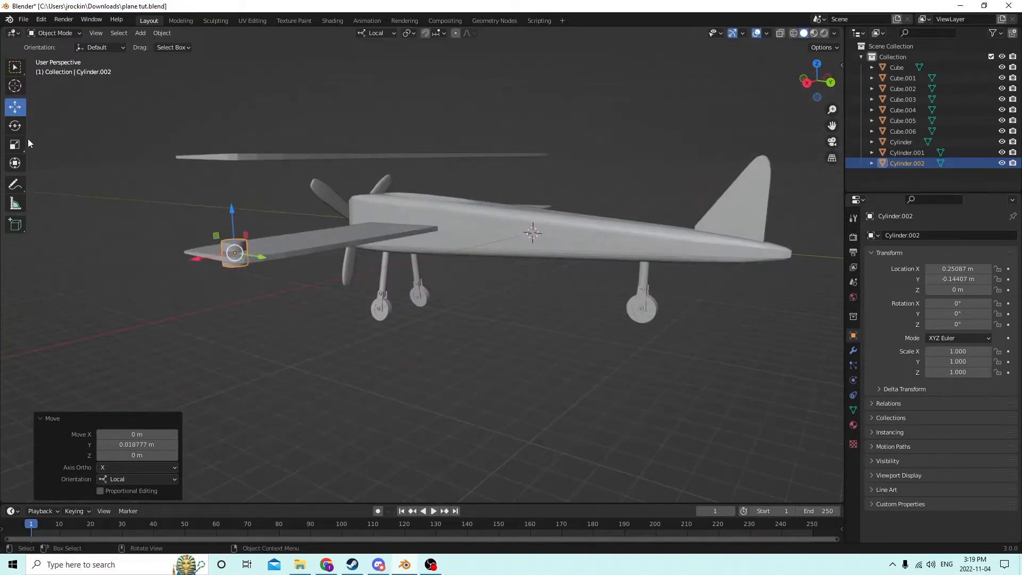
Stretch the cylinder to a Z scale of about 4.784, then shrink it uniformly by about 0.669.
left_click(15, 144)
left_click_drag(232, 212, 225, 112)
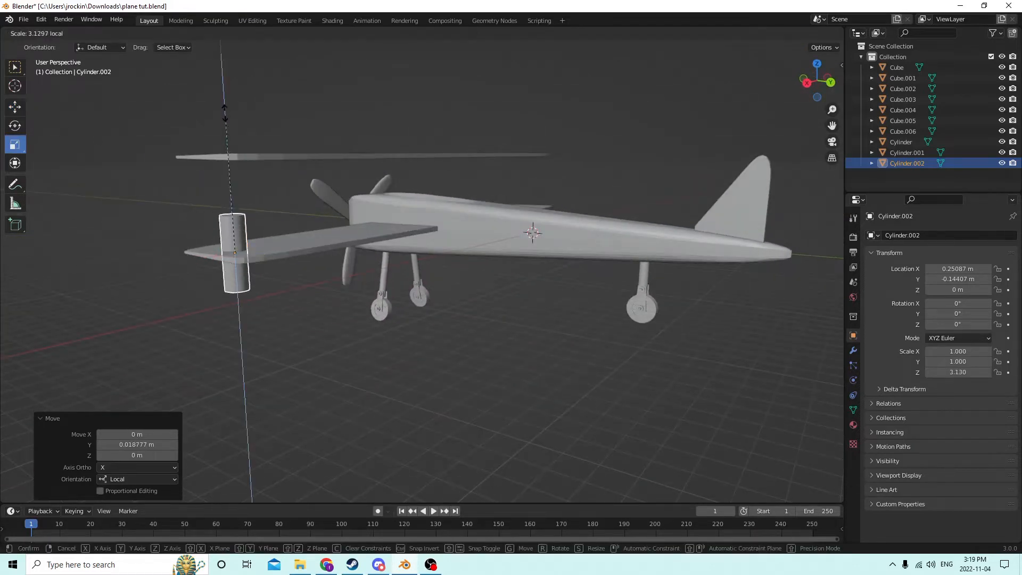
left_click_drag(217, 57, 225, 55)
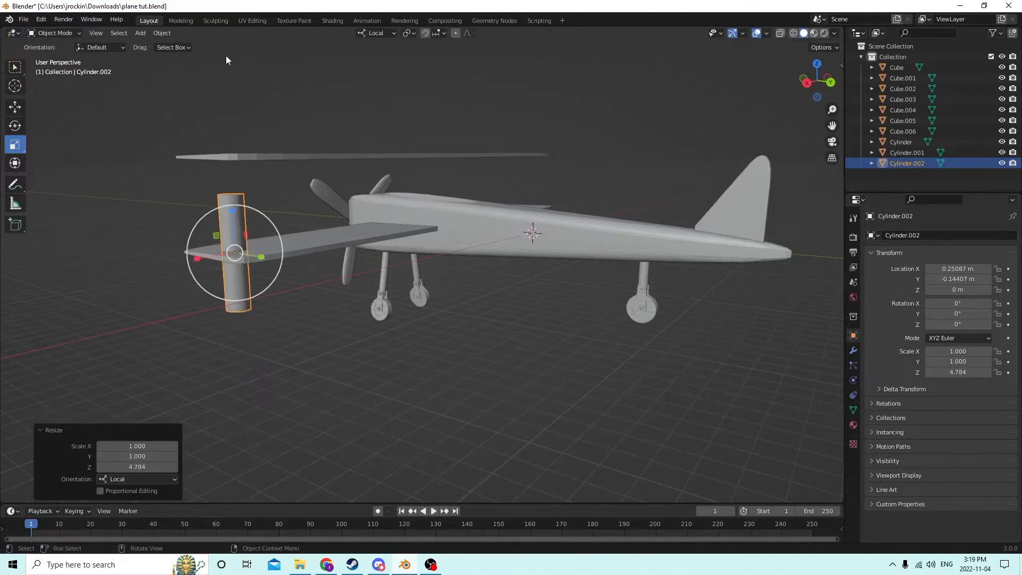
middle_click_drag(226, 56, 311, 103)
key("s")
left_click(384, 219)
middle_click_drag(383, 219, 123, 173)
Raise the cylinder between the two wings to about 0.0378 m in Z and shrink it uniformly by about 0.774.
left_click(15, 106)
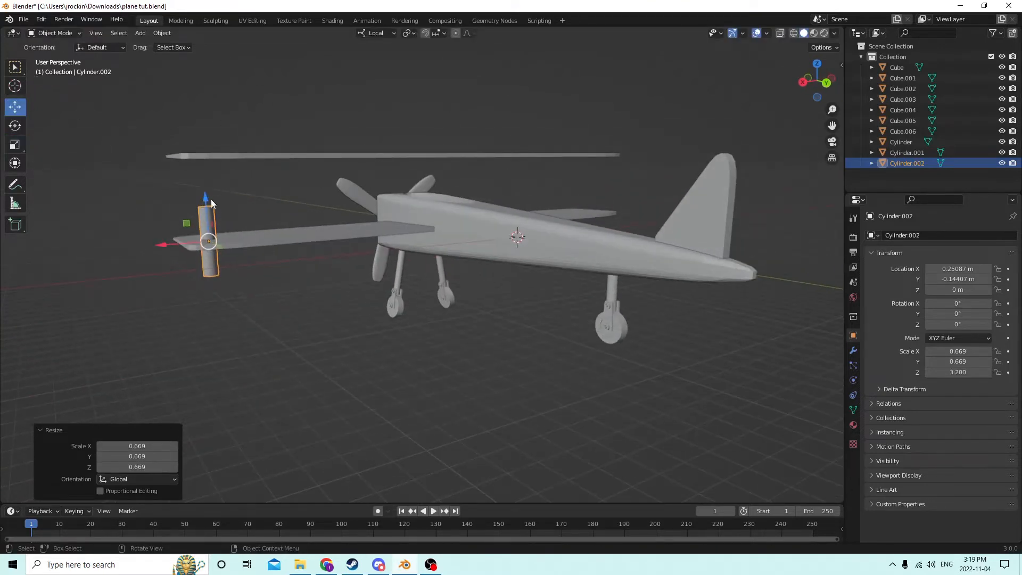
left_click_drag(211, 202, 201, 156)
middle_click_drag(202, 155, 479, 212)
key("s")
left_click(561, 248)
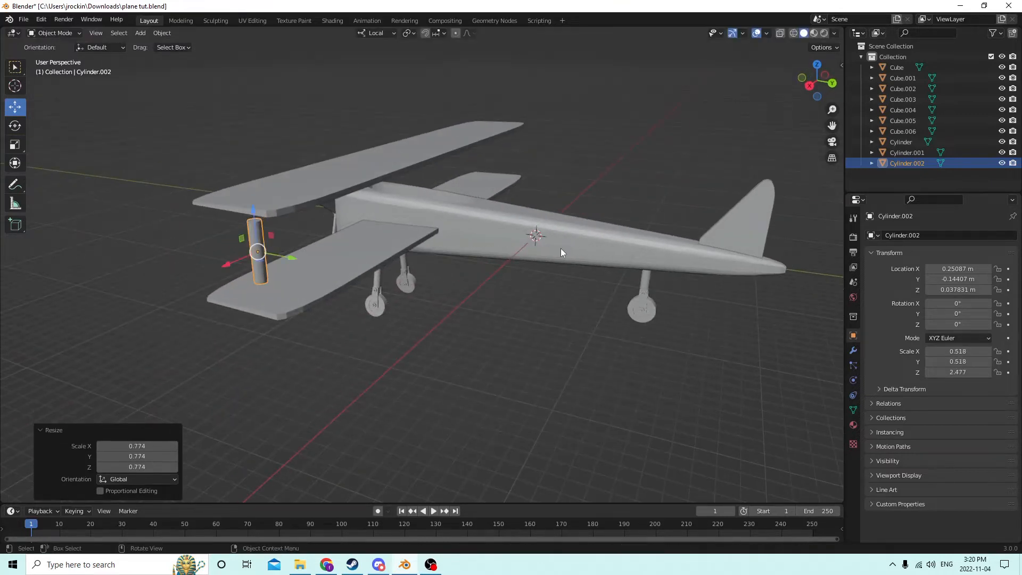
Stretch the strut by about 2.348 along its local Z axis, then shrink it uniformly by about 0.624.
middle_click_drag(561, 248, 624, 241)
middle_click_drag(570, 203, 443, 197)
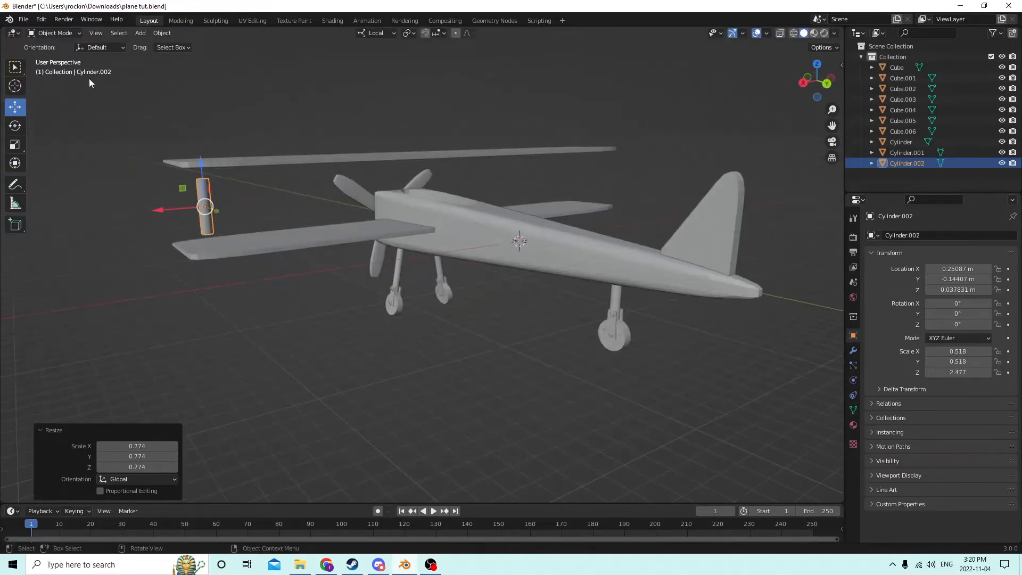
left_click(17, 144)
left_click_drag(201, 164, 200, 147)
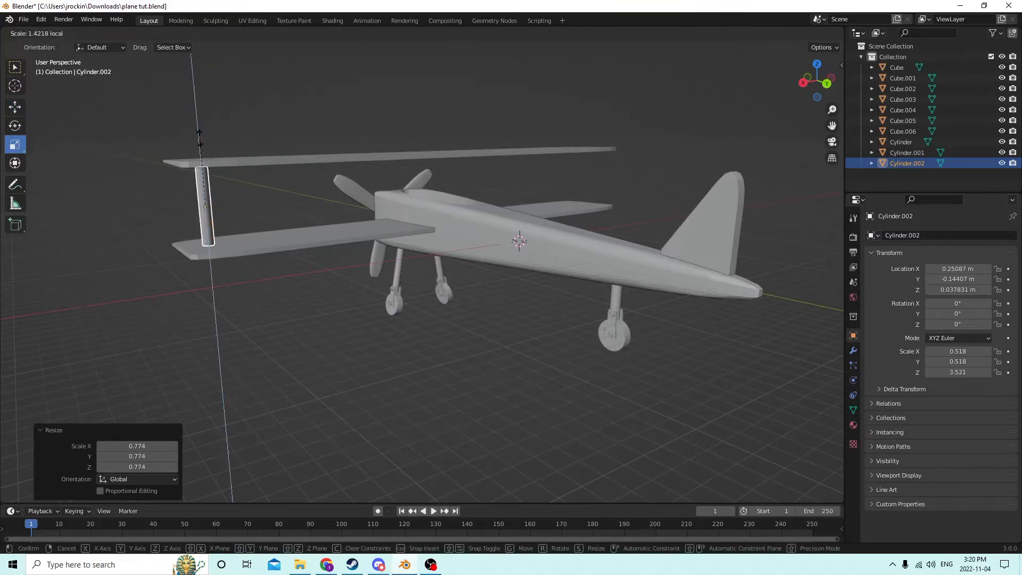
left_click_drag(201, 110, 200, 92)
key("s")
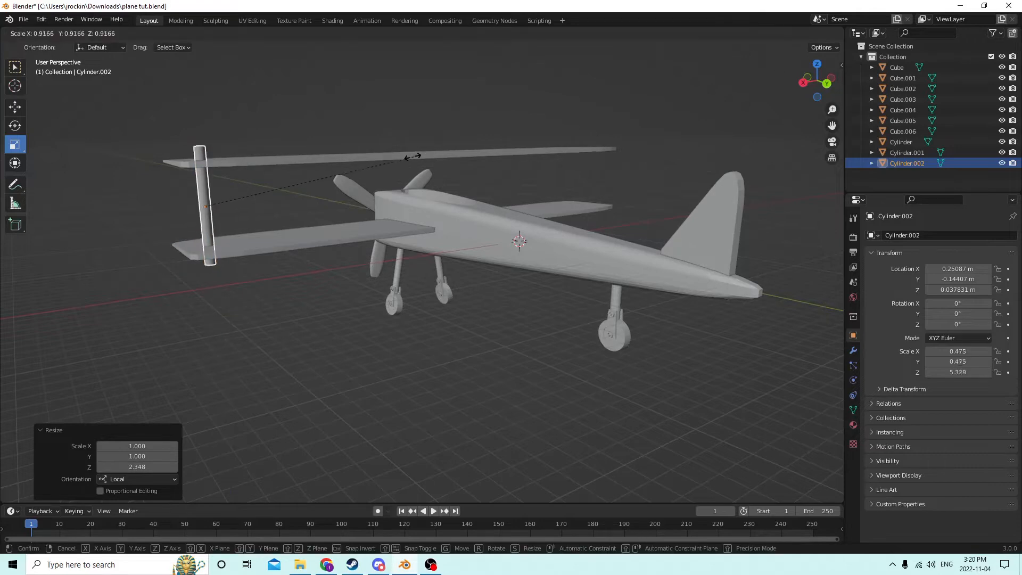
left_click(347, 171)
Thin the strut uniformly by about 0.875 and lengthen it to a Z scale of about 3.801 to span both wings.
middle_click_drag(347, 171, 429, 179)
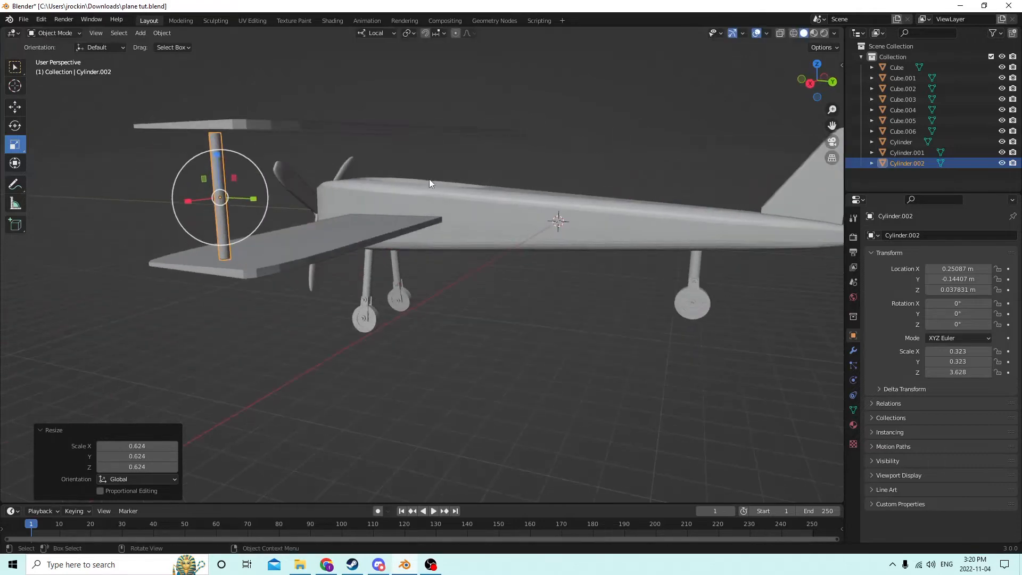
key("s")
left_click(388, 182)
middle_click_drag(357, 187, 92, 158)
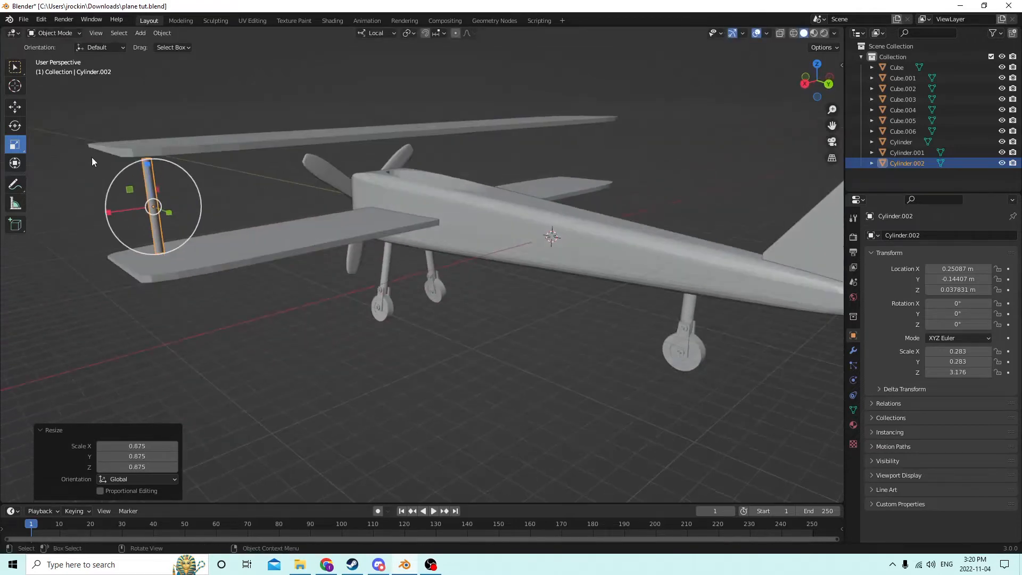
left_click_drag(144, 167, 143, 151)
middle_click_drag(142, 152, 117, 151)
Duplicate the vertical strut and shift the copy inward to about X 0.232 m.
key("shift+d")
key("Escape")
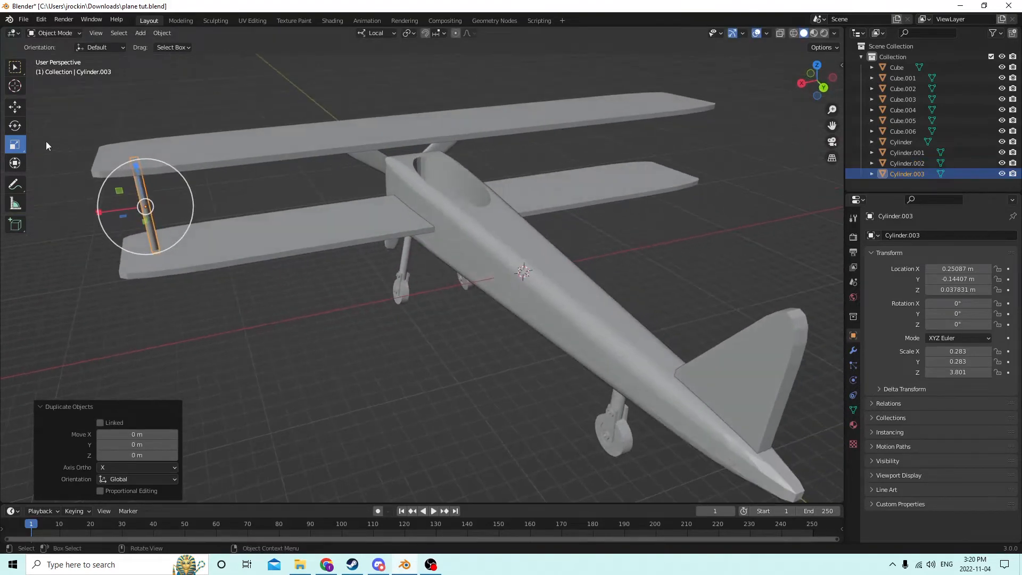
left_click(10, 113)
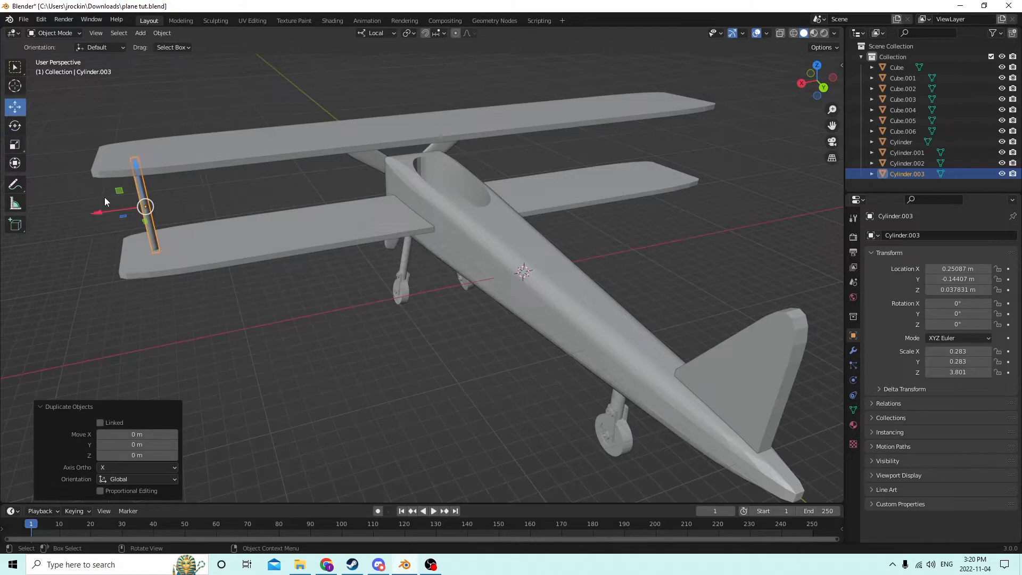
left_click_drag(96, 214, 118, 210)
mouse_move(118, 209)
middle_mouse_down()
mouse_move(136, 181)
mouse_move(202, 185)
mouse_move(129, 197)
middle_mouse_up()
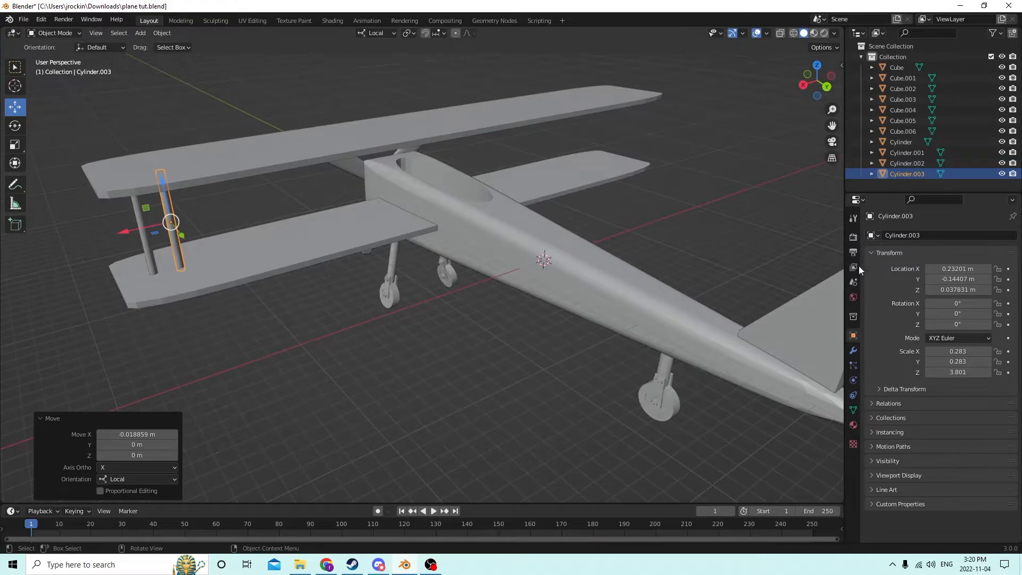
left_click(960, 324)
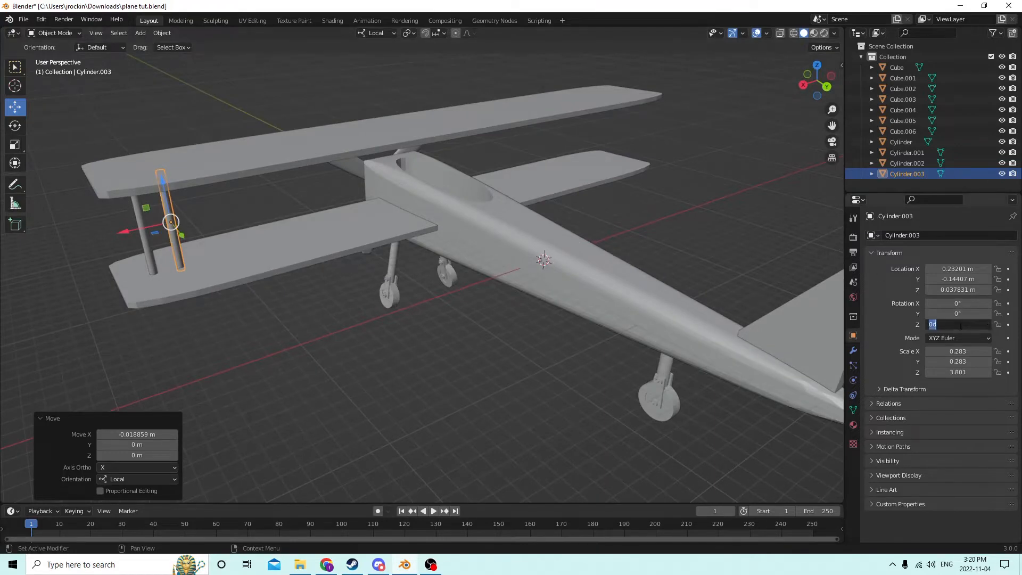
type("15")
key("Return")
left_click(959, 324)
key("Return")
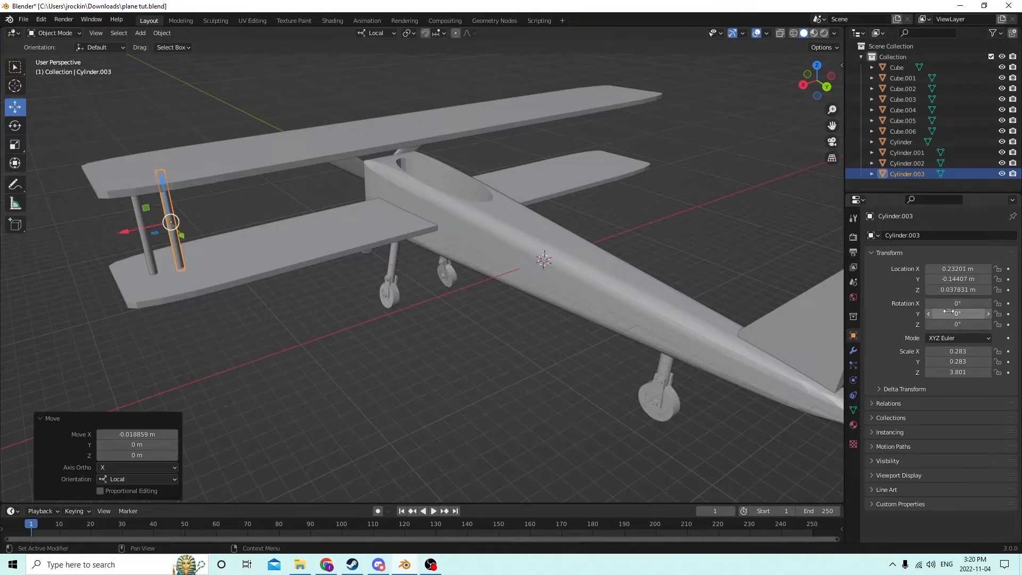
Rotate the copied strut 45° about Y and move it to about X 0.2116 m and Z 0.0382 m.
left_click(950, 314)
key("Return")
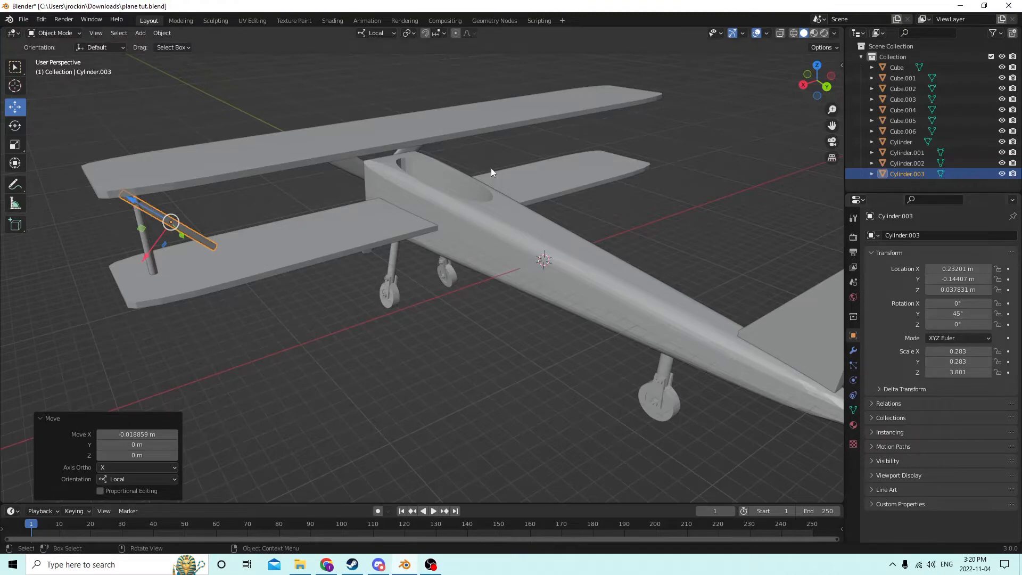
middle_click_drag(491, 168, 500, 155)
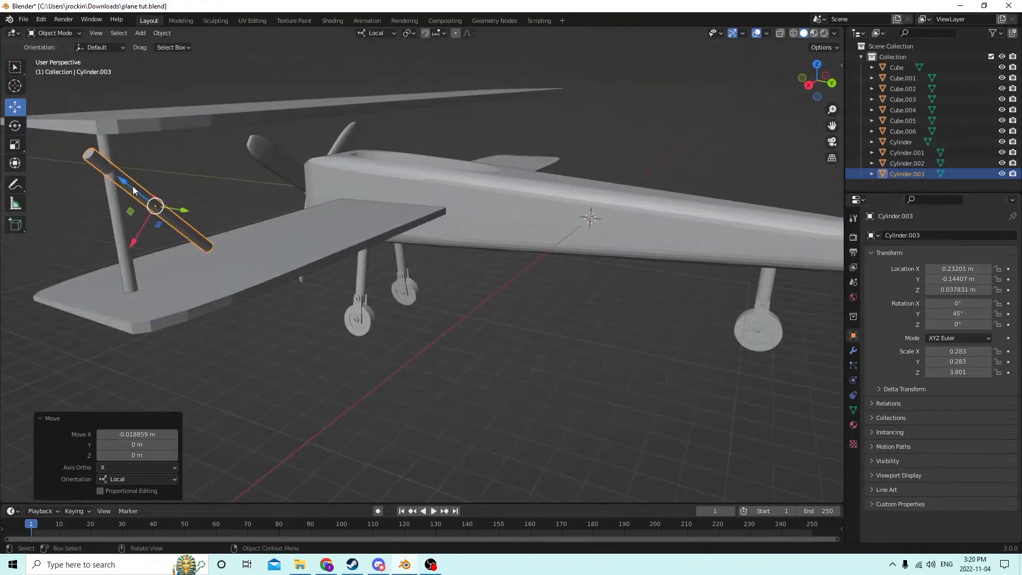
left_click_drag(131, 191, 101, 161)
middle_click_drag(101, 161, 102, 218)
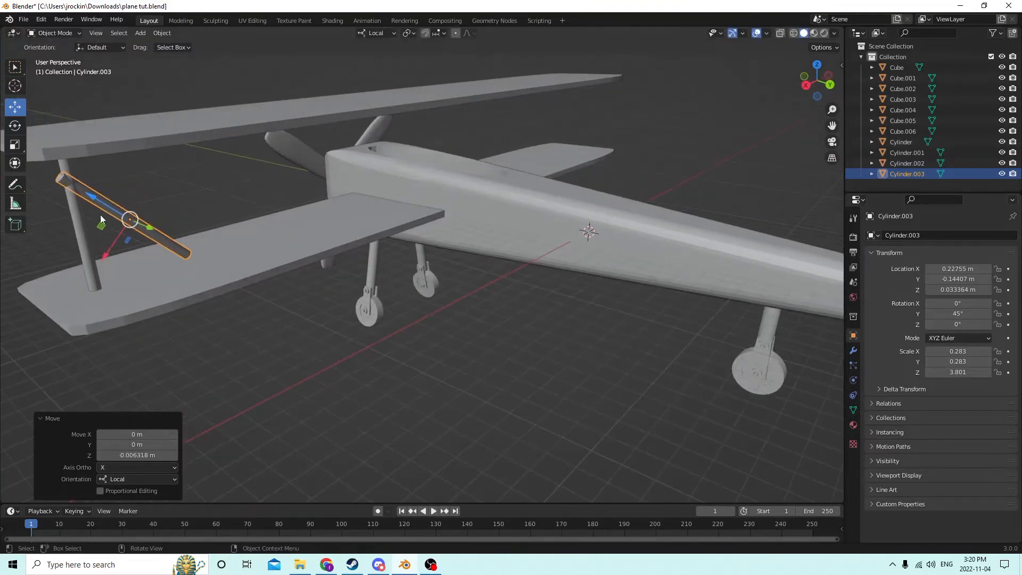
left_click_drag(106, 247, 100, 248)
middle_click_drag(100, 248, 67, 223)
middle_click_drag(117, 193, 100, 194)
left_click_drag(101, 195, 82, 109)
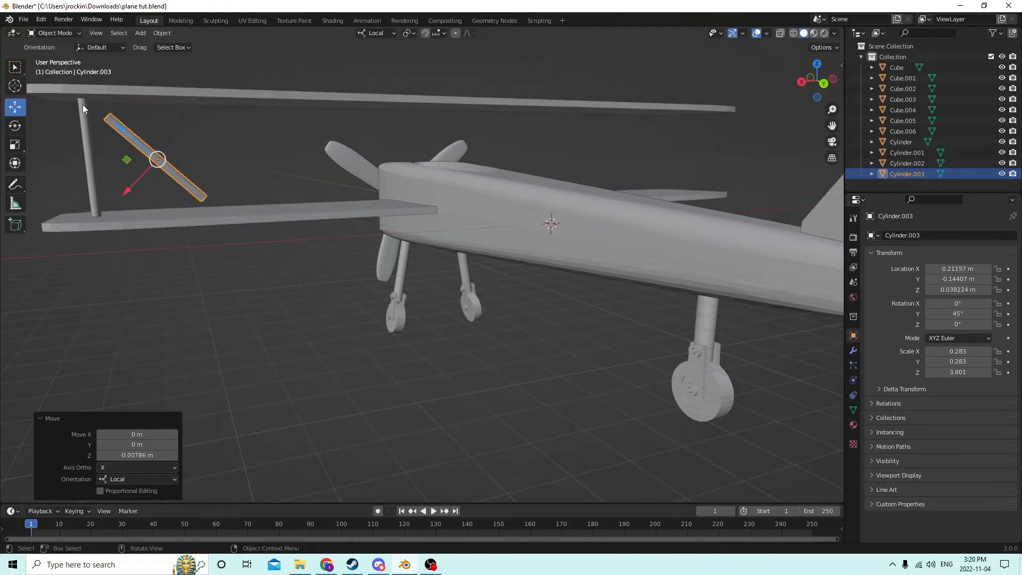
Lengthen the diagonal strut to a Z scale of about 5.434 so it reaches from the upper to the lower wing.
left_click(15, 144)
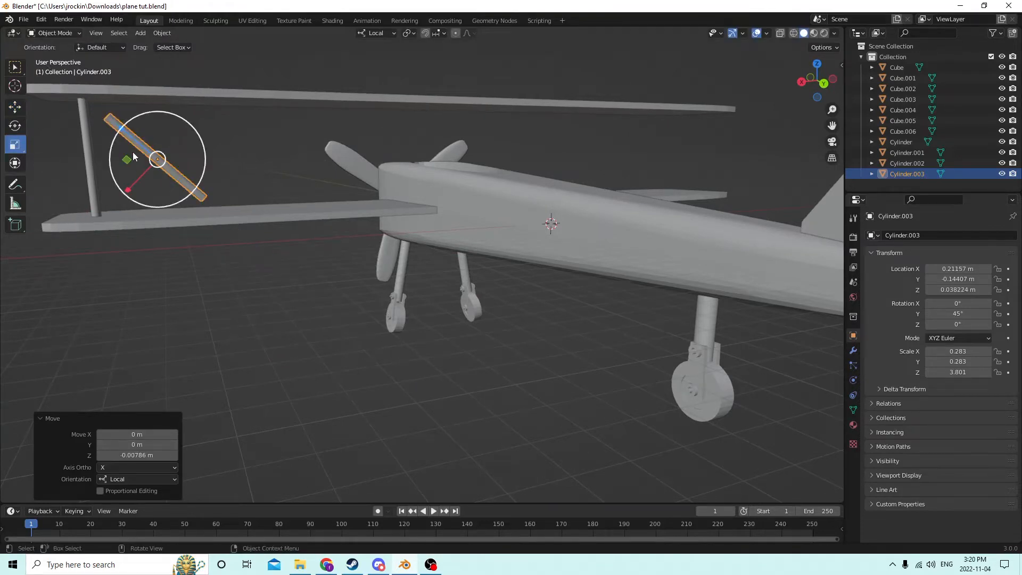
middle_click_drag(132, 155, 123, 128)
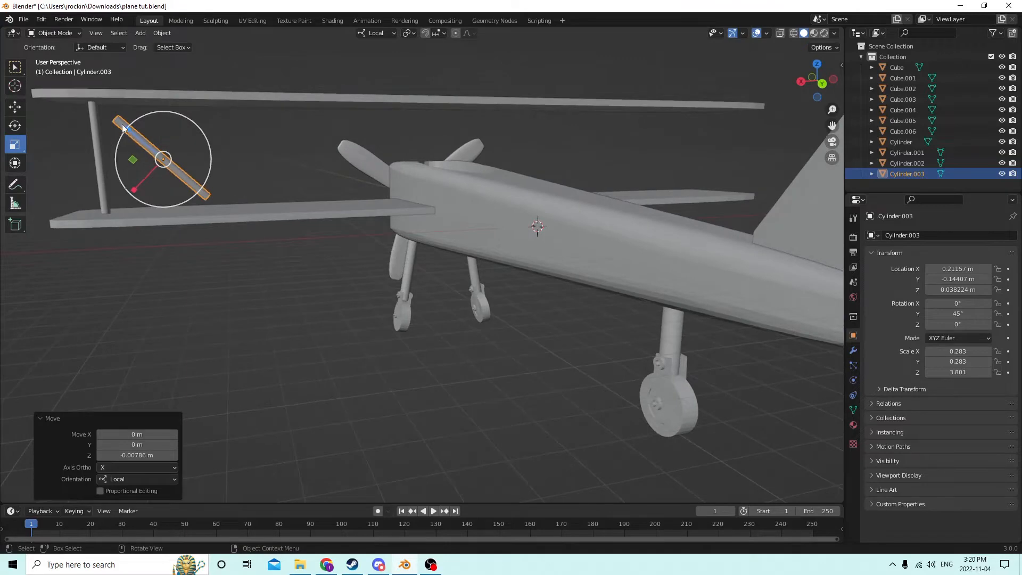
left_click_drag(123, 128, 123, 126)
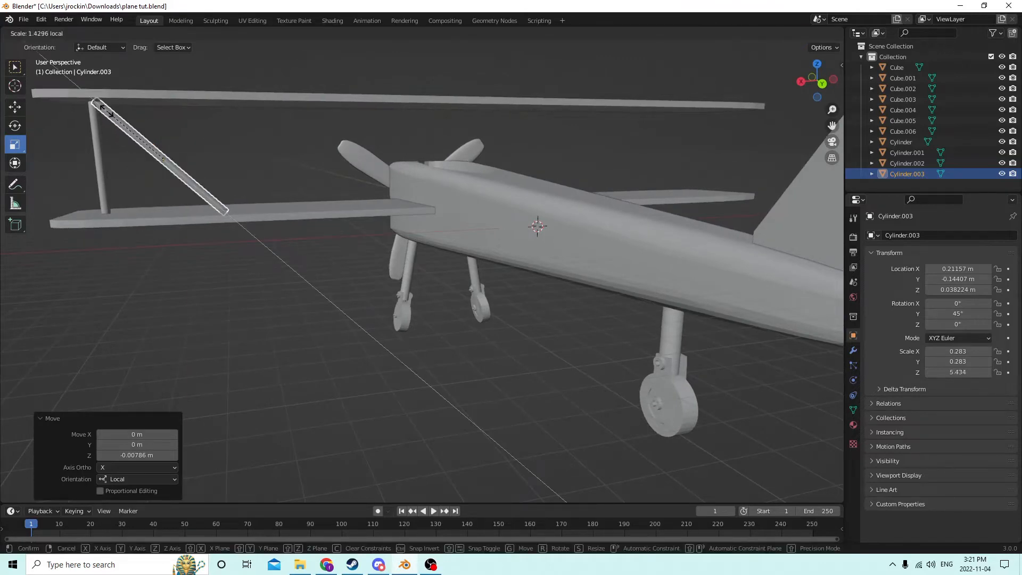
left_click(106, 110)
mouse_move(106, 110)
middle_mouse_down()
mouse_move(111, 76)
mouse_move(113, 95)
middle_mouse_up()
left_click(308, 151)
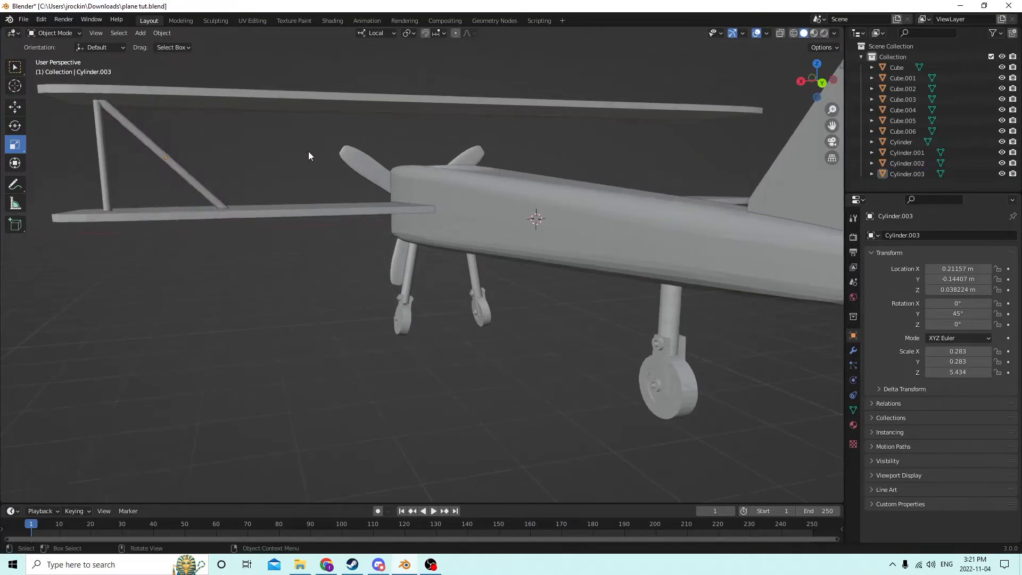
Select the diagonal and vertical struts together and join them into one object.
middle_click_drag(308, 151, 115, 161)
left_click(167, 158)
left_click(101, 154)
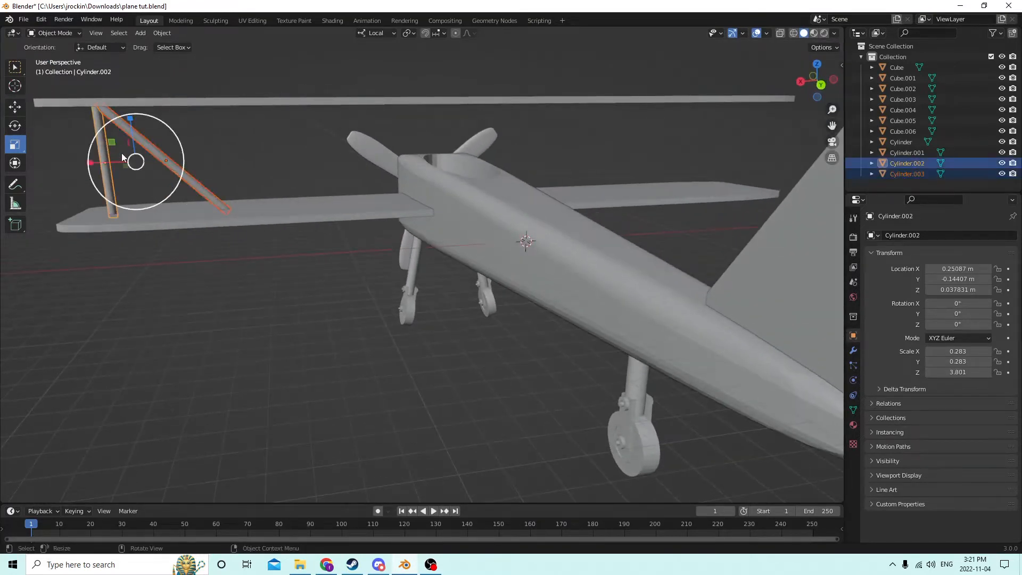
left_click(151, 148)
left_click(103, 167, "shift")
left_click(145, 138)
left_click(102, 155, "shift")
key("ctrl+j")
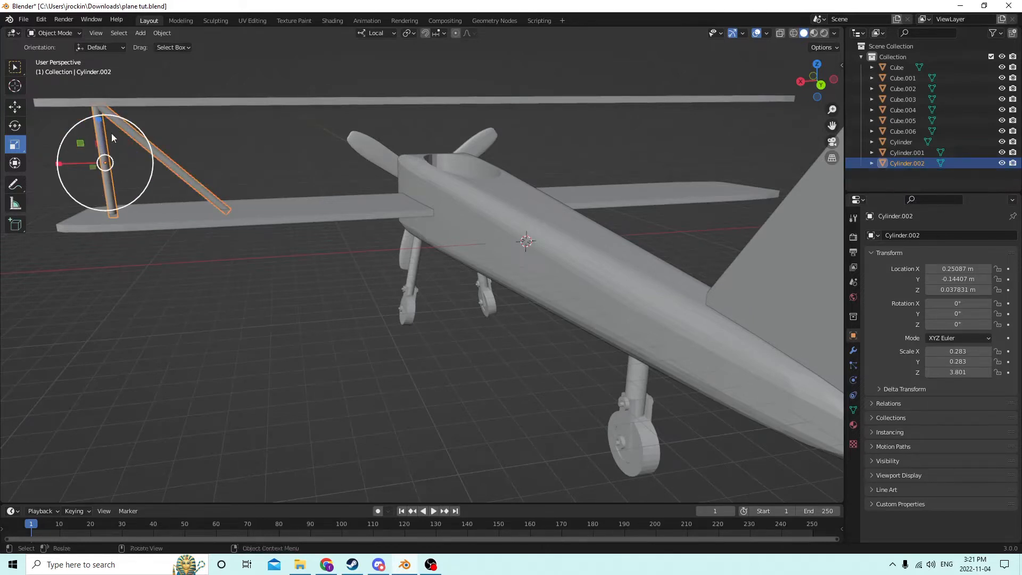
Duplicate the joined struts and place the copy on the opposite wing side at X -0.250872 m.
middle_click_drag(107, 139, 107, 167)
key("shift+d")
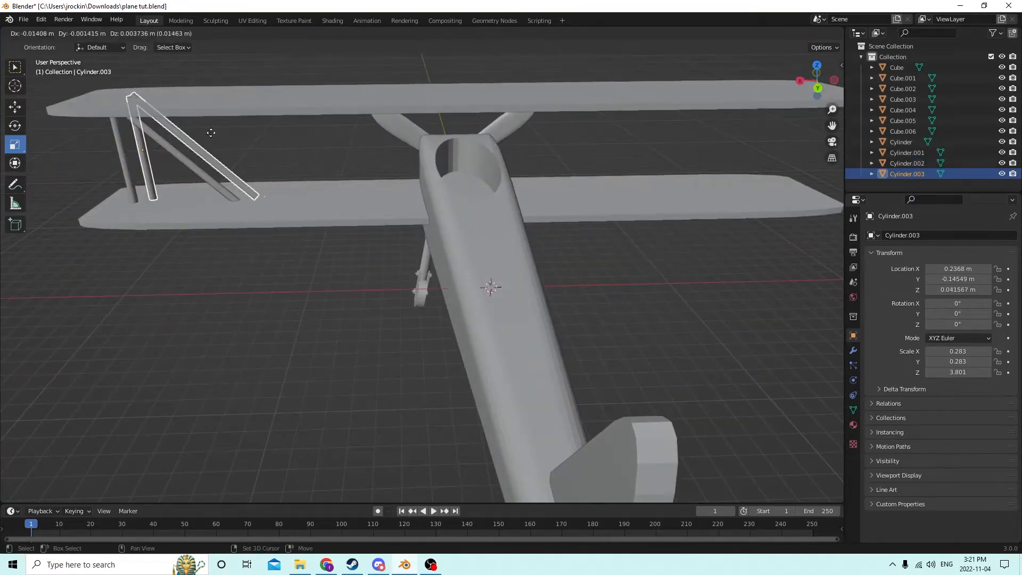
key("Escape")
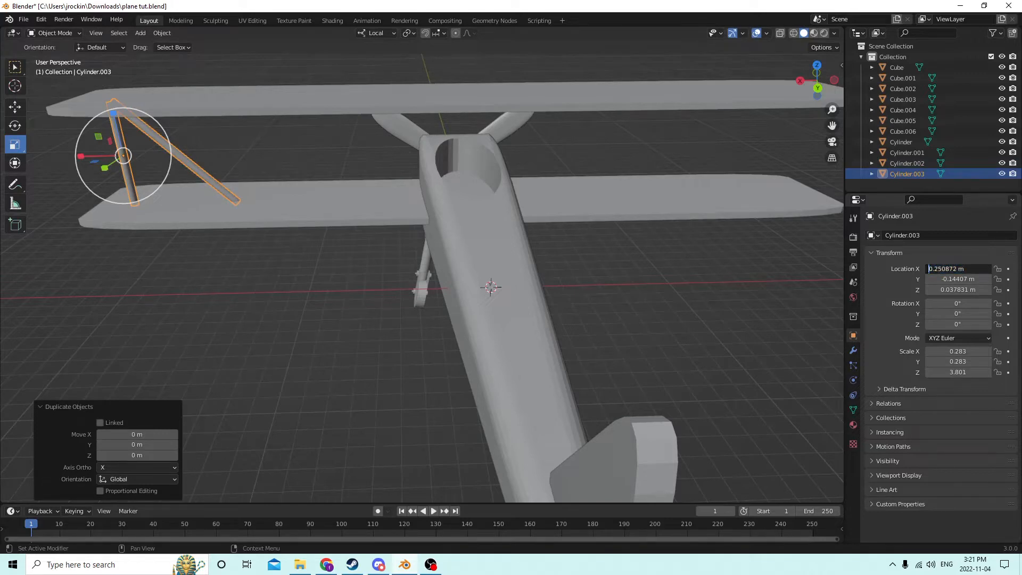
type("-")
key("Return")
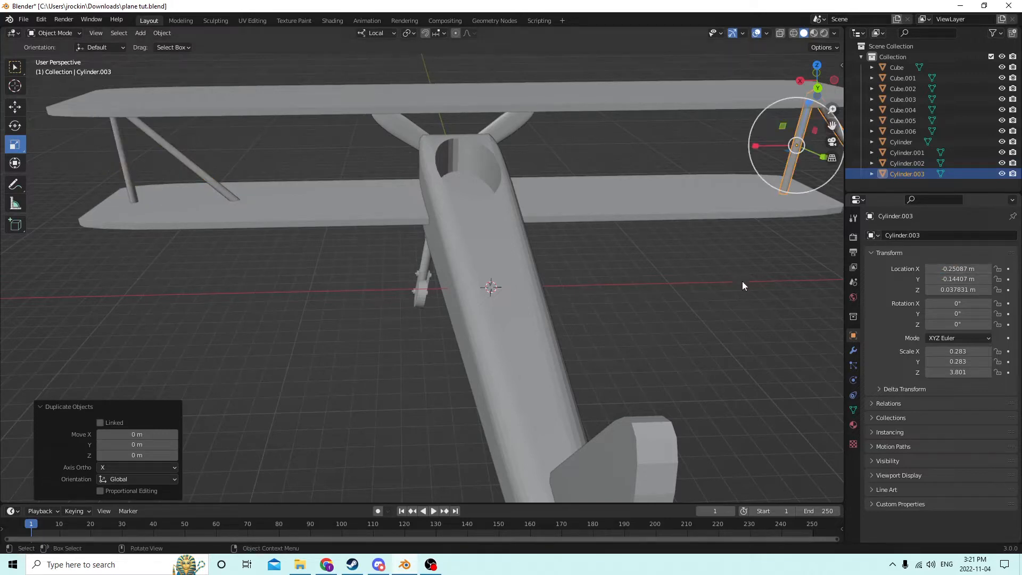
Rotate the copied strut pair 180° about Z so its diagonal points toward the fuselage.
middle_click_drag(742, 281, 831, 274)
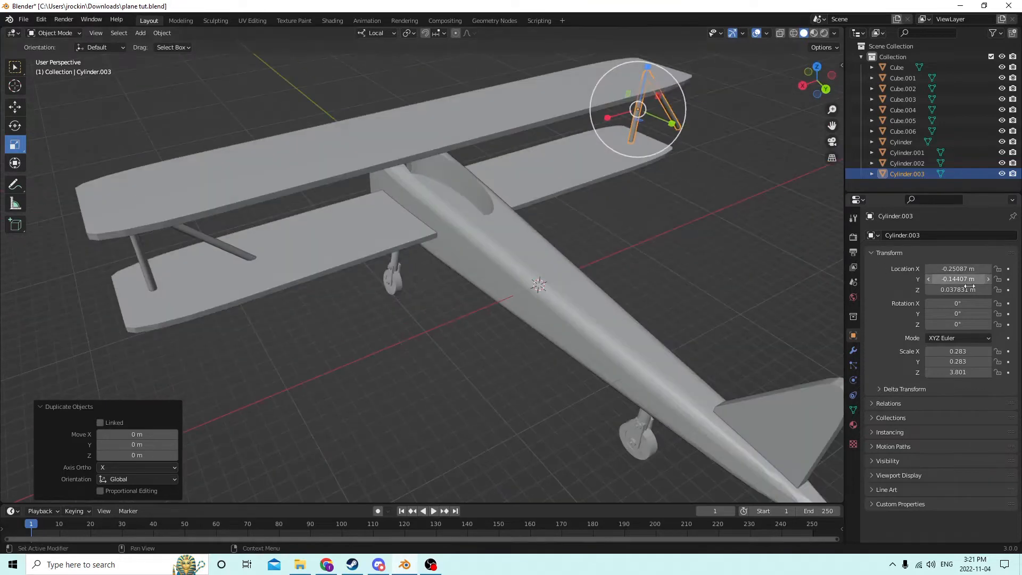
left_click(960, 323)
type("180")
key("Return")
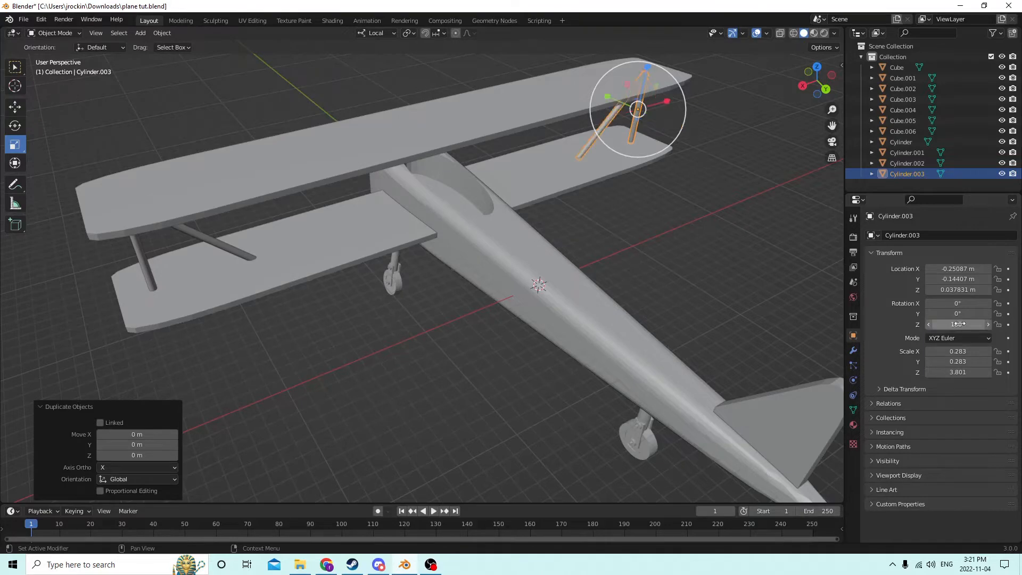
middle_click_drag(826, 261, 696, 214)
left_click(713, 284)
middle_click_drag(713, 284, 660, 301)
left_click(602, 249)
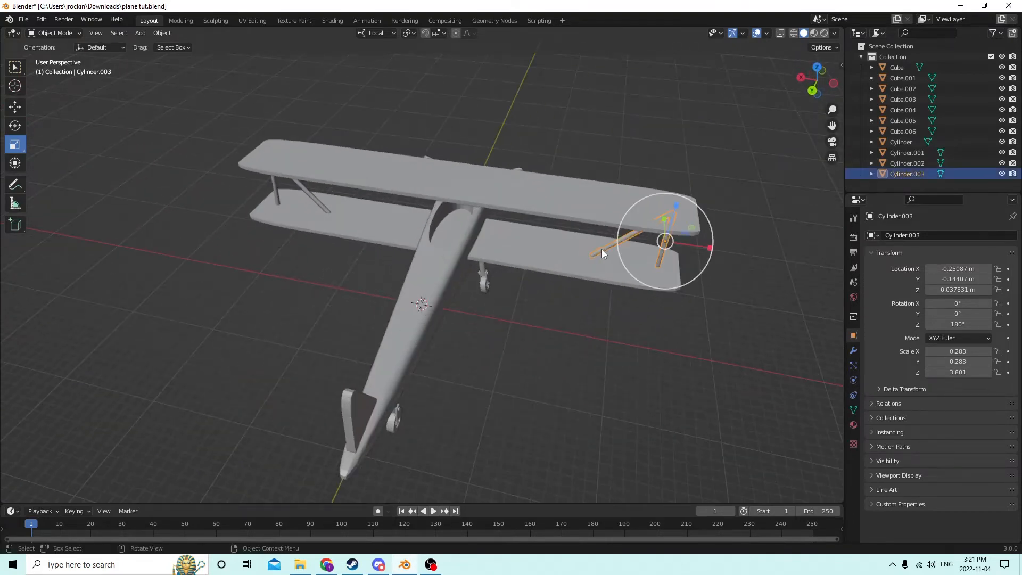
Duplicate the upper wing, leaving the copy in place.
middle_click_drag(602, 249, 509, 311)
left_click(535, 278)
left_click(567, 269)
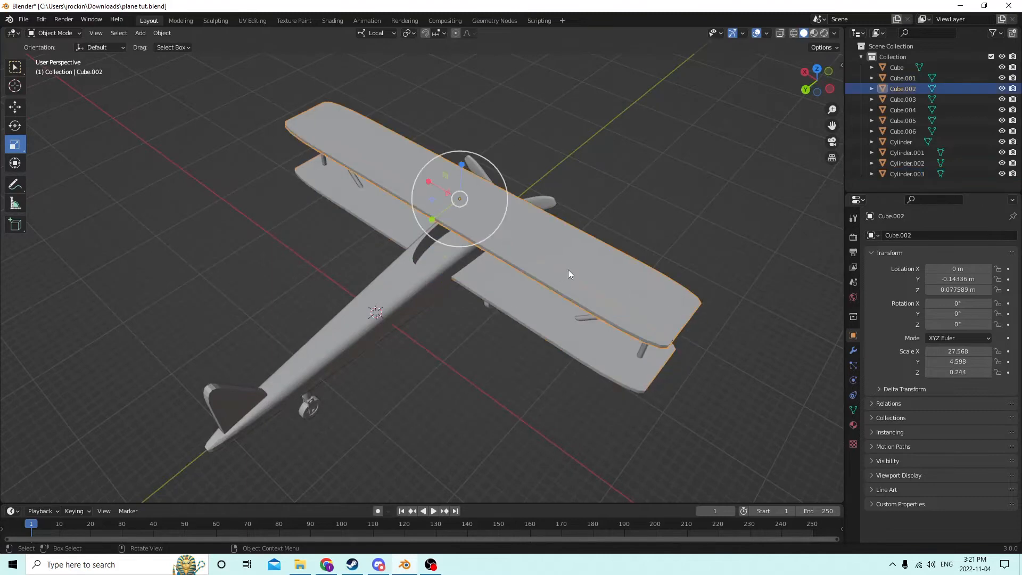
middle_click_drag(567, 269, 320, 136)
key("shift+d")
right_click(541, 241)
middle_click_drag(46, 97, 319, 138)
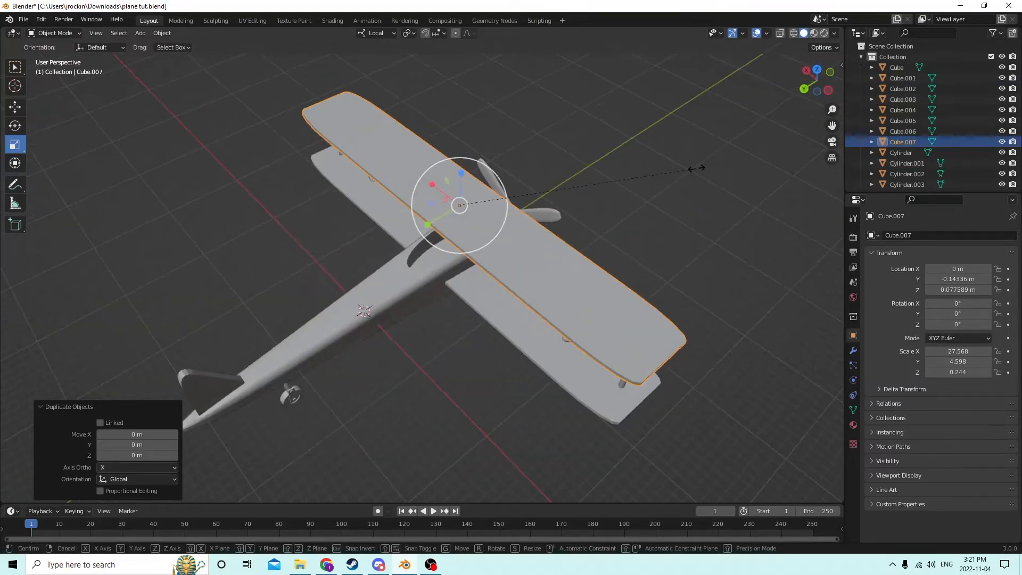
Scale the wing copy down uniformly to about 0.316 and shorten its span to an X scale of about 5.386.
key("s")
left_click(530, 184)
middle_click_drag(530, 184, 410, 202)
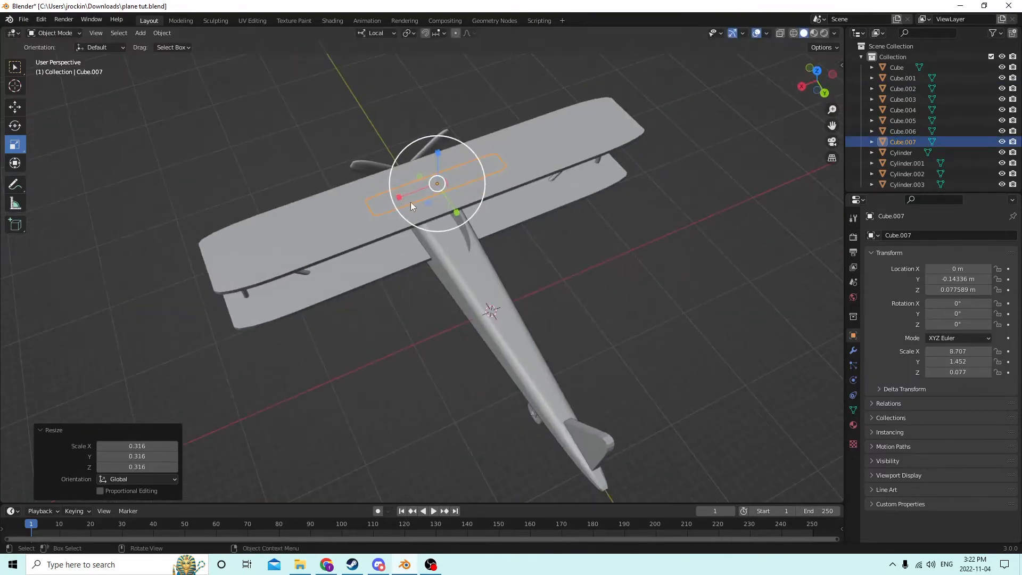
left_click_drag(397, 197, 413, 191)
middle_click_drag(460, 194, 174, 29)
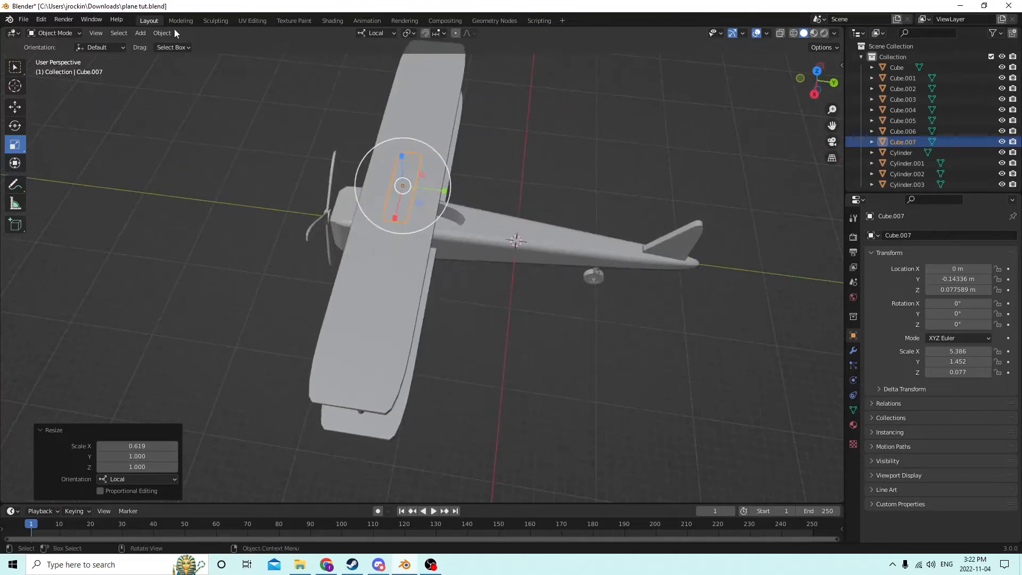
Move the small flap to about X -0.11995 m, Y -0.082793 m, so it sits at the upper wing's trailing edge.
left_click(17, 111)
middle_click_drag(394, 91, 408, 195)
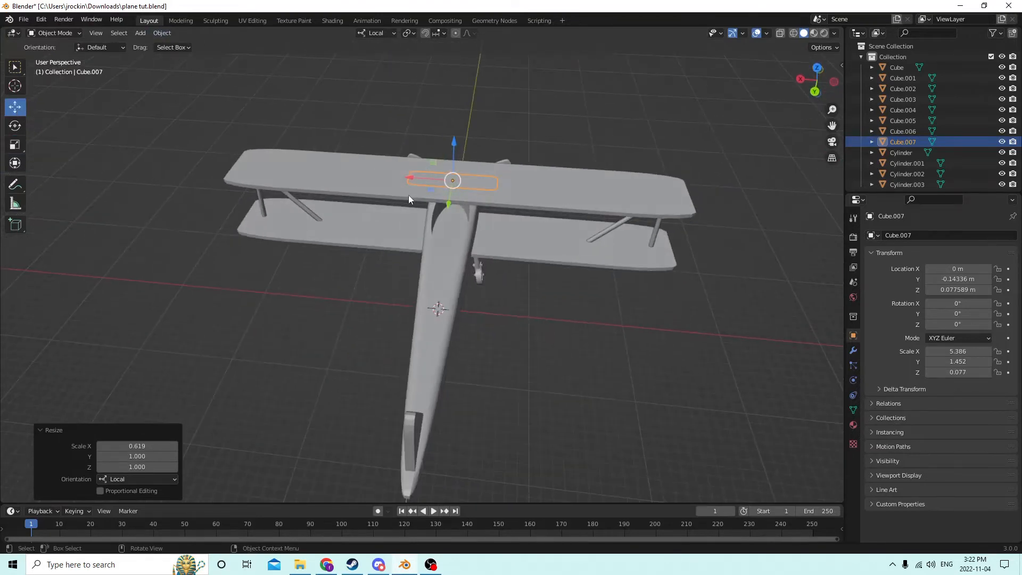
left_click_drag(443, 177, 519, 177)
middle_click_drag(519, 178, 407, 180)
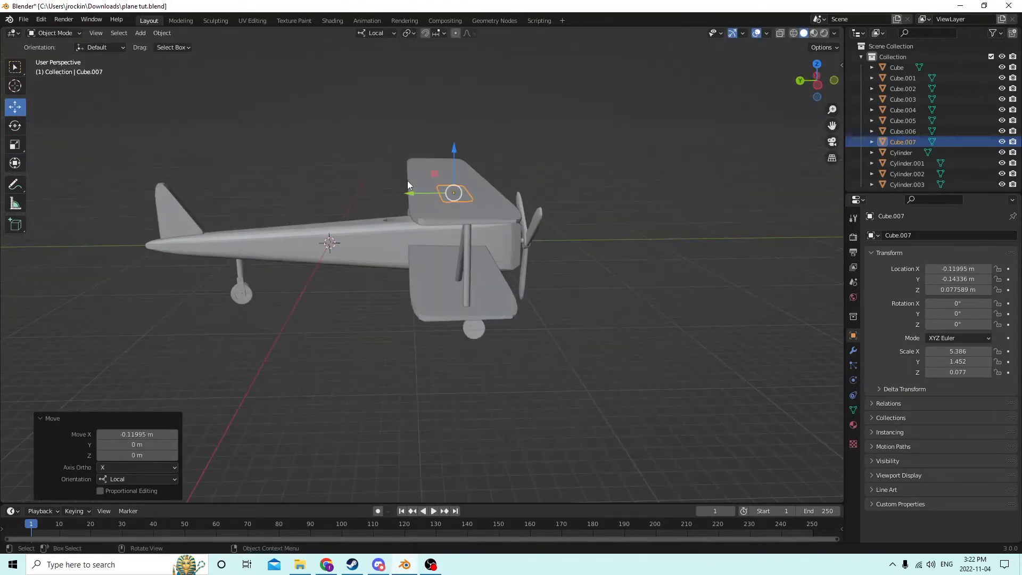
left_click_drag(417, 194, 354, 187)
scroll(360, 192, "up", 3)
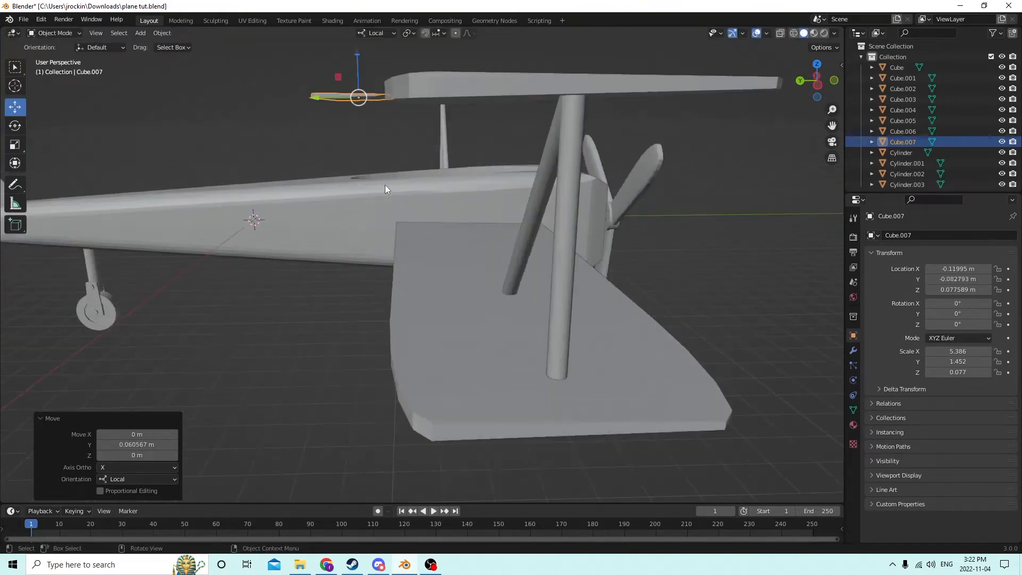
Set the flap's X rotation to 180° and slide it outward along the wing to about X -0.16996 m.
middle_click_drag(385, 184, 493, 242)
scroll(522, 250, "up", 2)
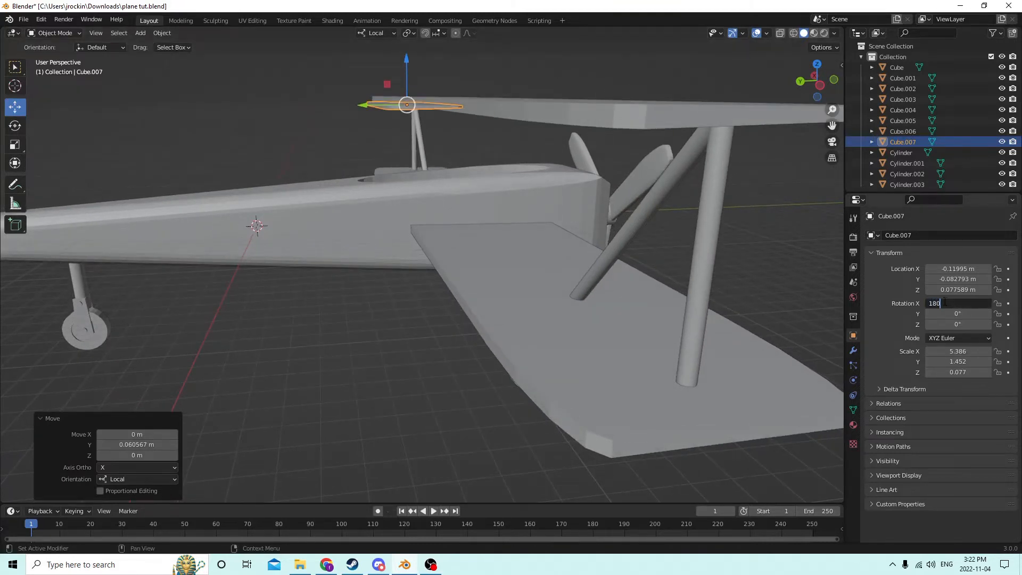
key("Return")
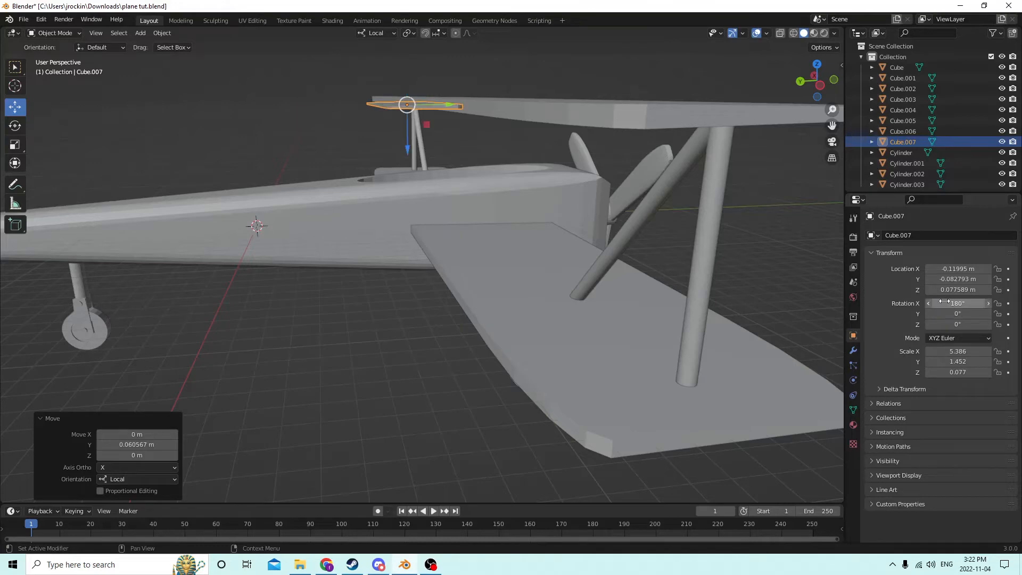
middle_click_drag(714, 177, 759, 234)
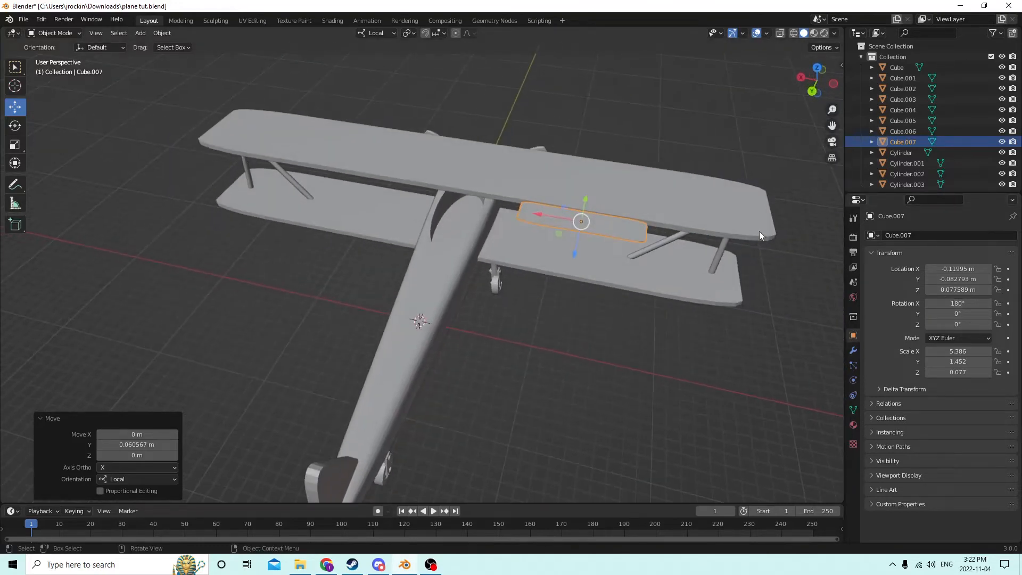
left_click_drag(539, 210, 563, 224)
middle_click_drag(563, 224, 486, 168)
Duplicate the flap and lower the copy to about Z 0.001337 m, behind the lower wing.
key("shift+d")
key("Escape")
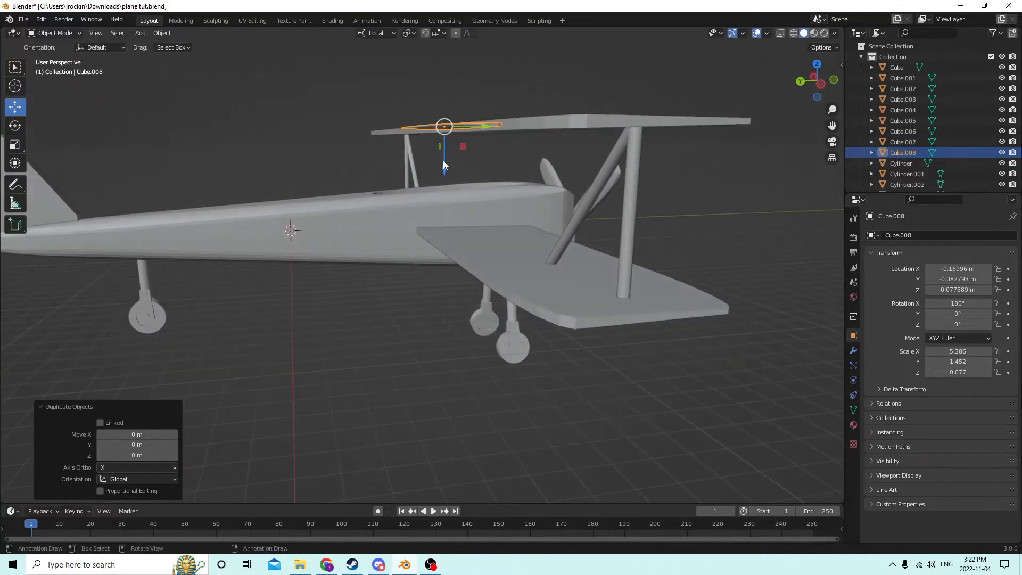
left_click_drag(444, 173, 445, 265)
middle_click_drag(445, 265, 507, 261)
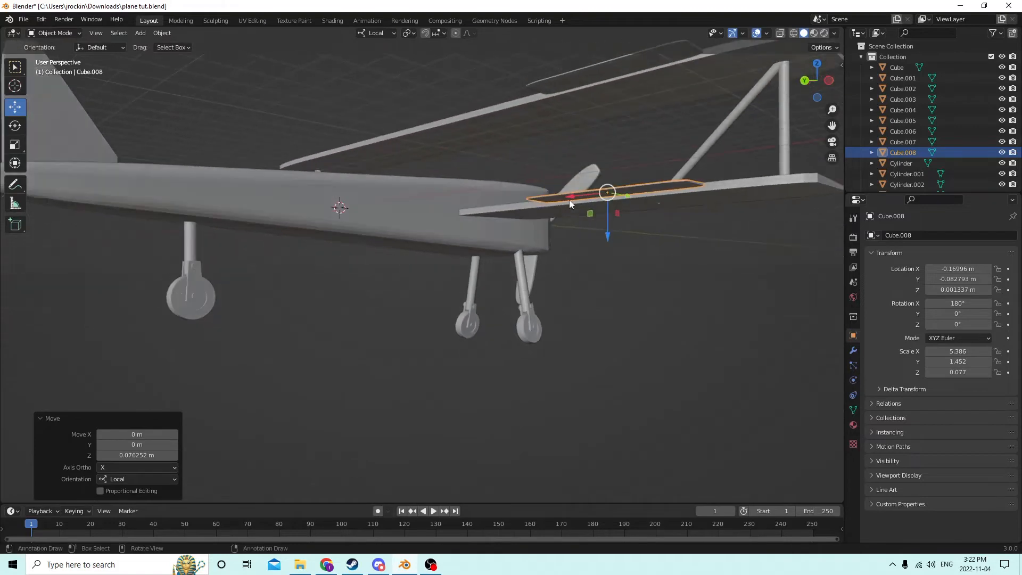
Select the upper and lower flaps together and shift them along the wings to about X -0.18792 m.
left_click(598, 67, "shift")
middle_click_drag(598, 67, 614, 173)
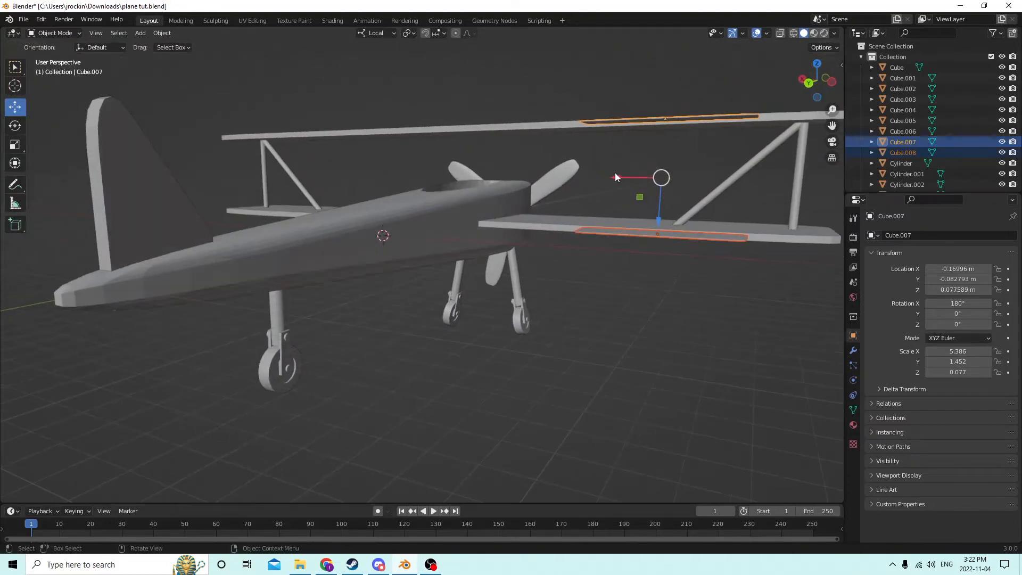
left_click_drag(620, 177, 691, 190)
middle_click_drag(691, 189, 594, 239)
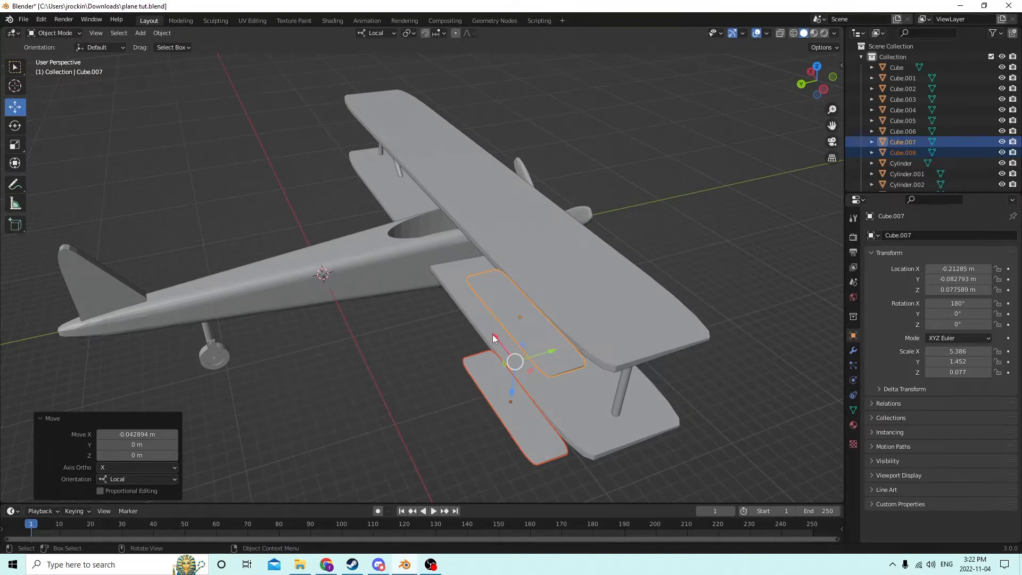
left_click_drag(494, 337, 478, 305)
middle_click_drag(477, 301, 551, 304)
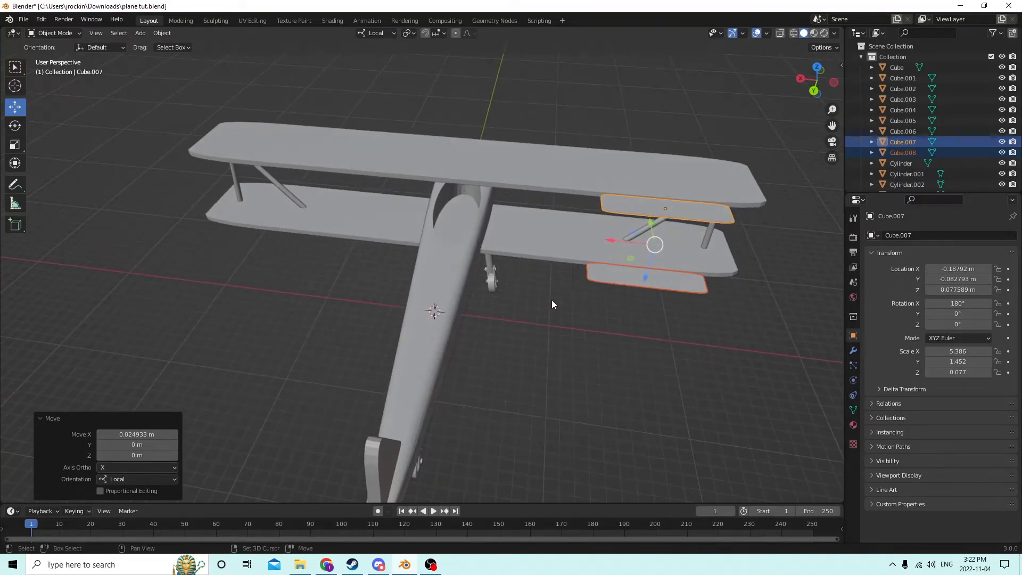
Duplicate both flaps together, leaving the copies in place.
middle_click_drag(612, 288, 551, 260)
key("shift+d")
right_click(650, 212)
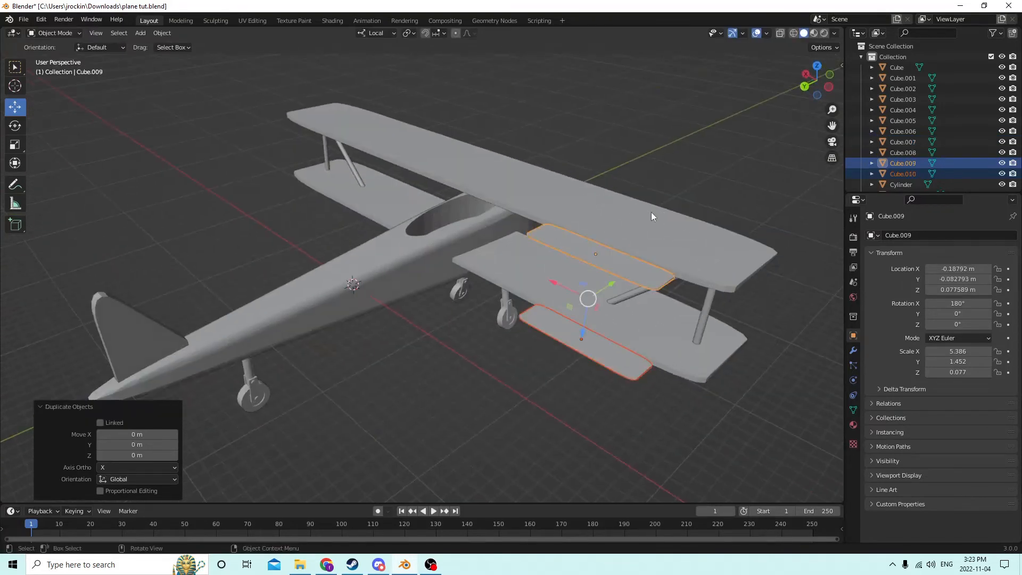
Move one of the overlapping upper flaps to the opposite wing side by making its X location positive, 0.187919 m.
left_click(611, 259)
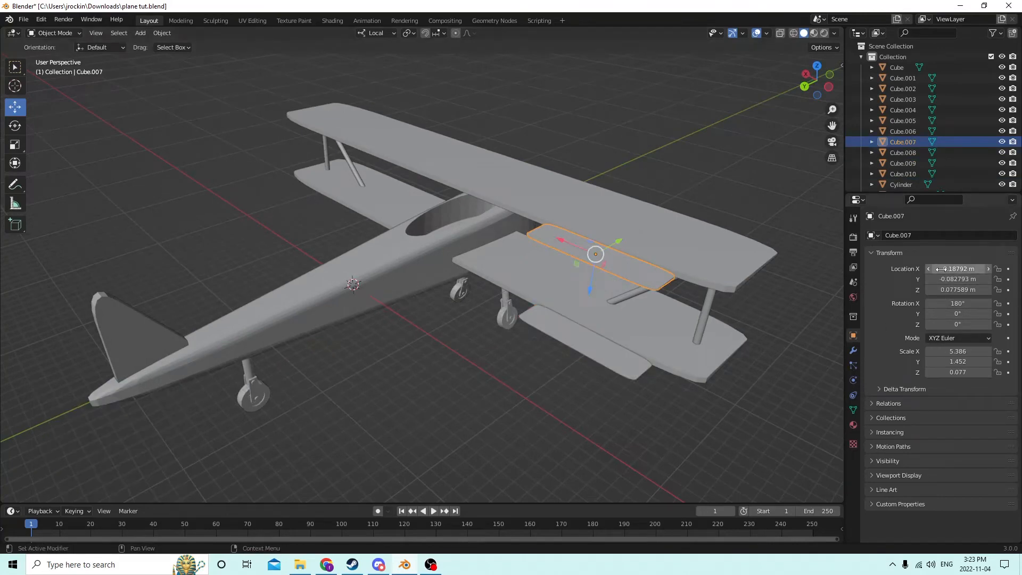
left_click(958, 269)
left_click(929, 268)
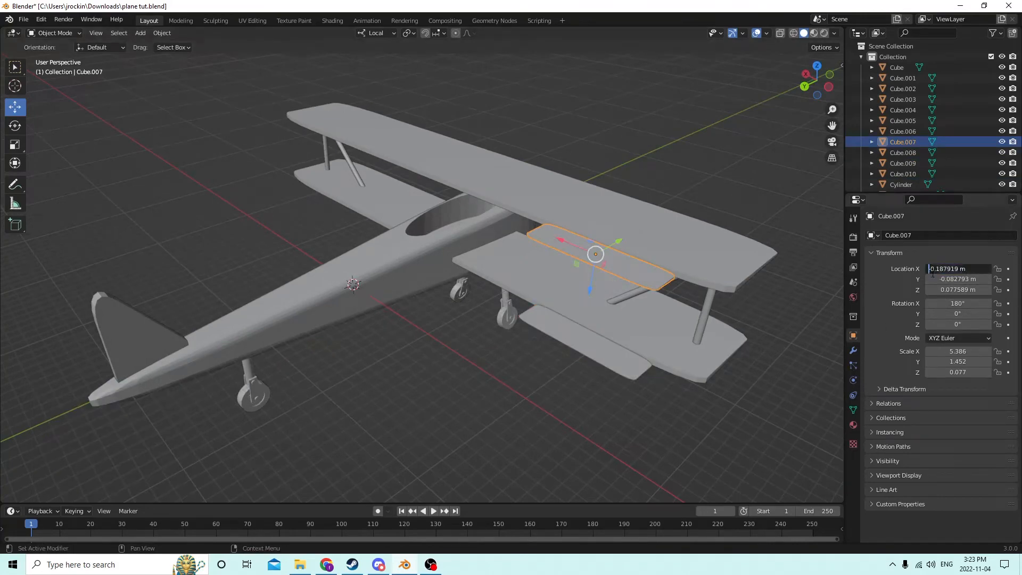
type("-")
key("Return")
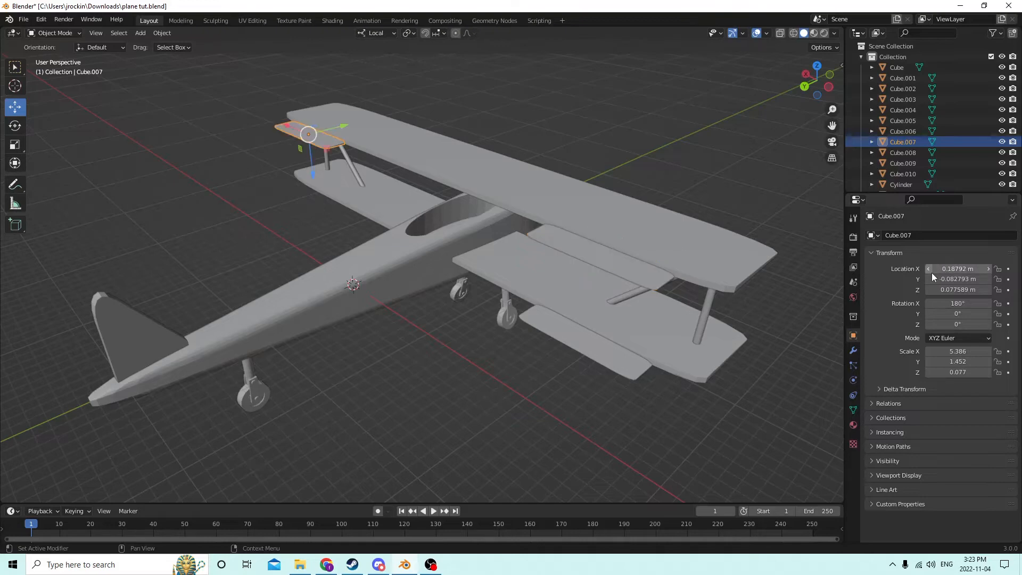
Move one of the overlapping lower flaps to the opposite wing side by making its X location positive, 0.187919 m.
left_click(605, 353)
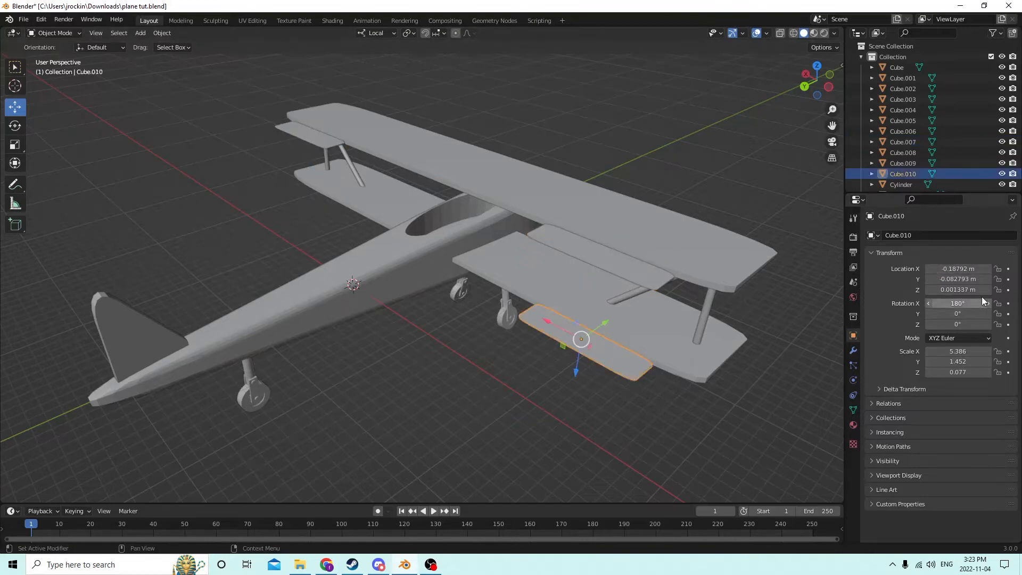
left_click(958, 269)
left_click(931, 269)
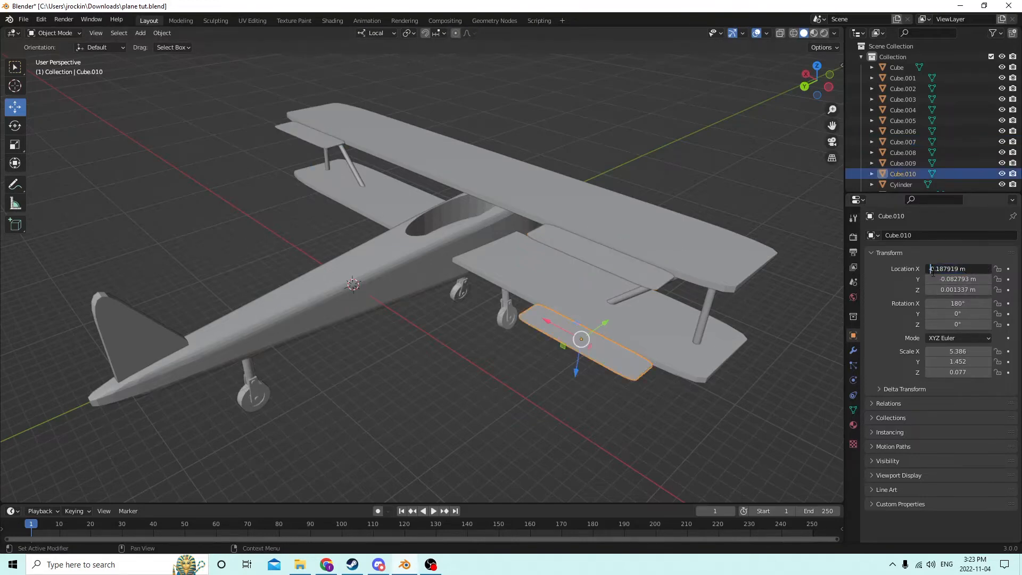
type("-")
key("Return")
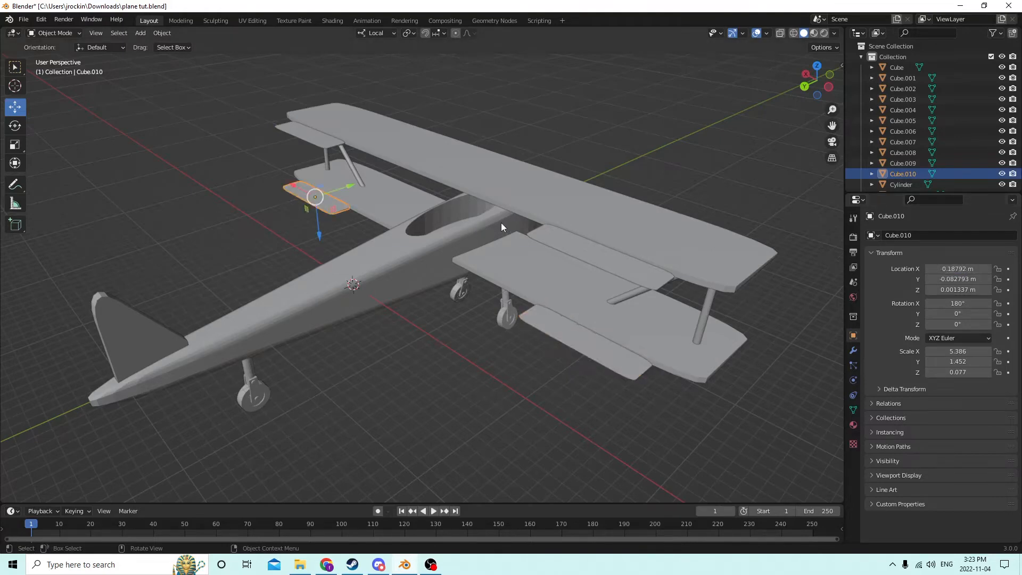
middle_click_drag(500, 223, 240, 157)
left_click(688, 265)
key("Tab")
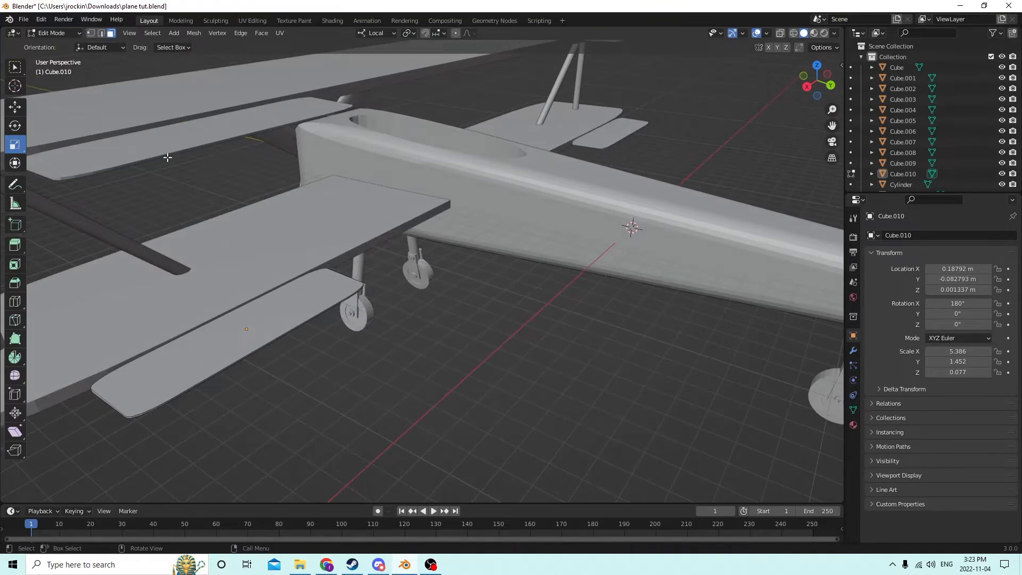
middle_click_drag(168, 157, 341, 154)
key("Tab")
Try rotating all four wing flaps together about the local X axis by about 36°.
left_click(241, 206)
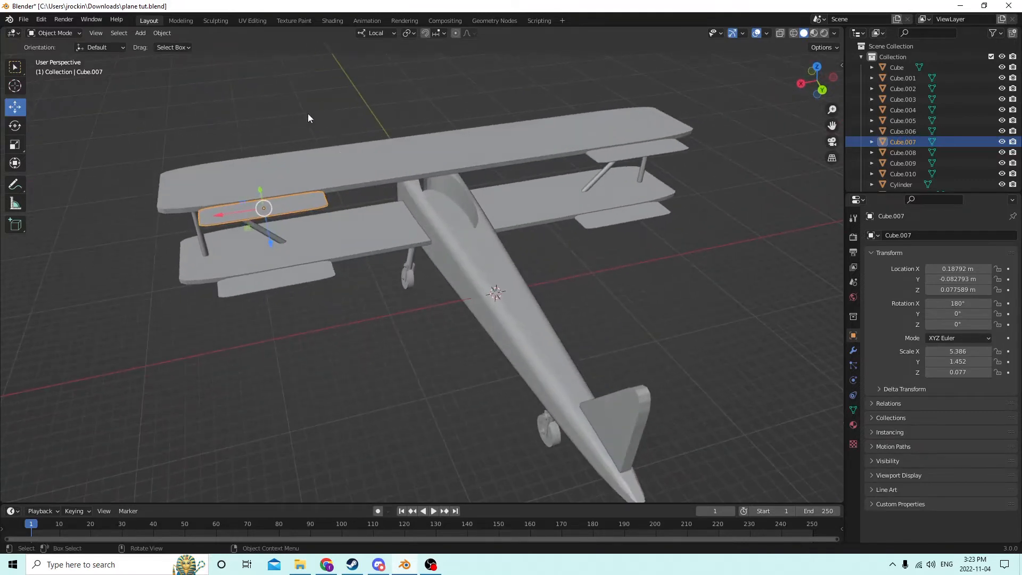
middle_click_drag(308, 117, 285, 125)
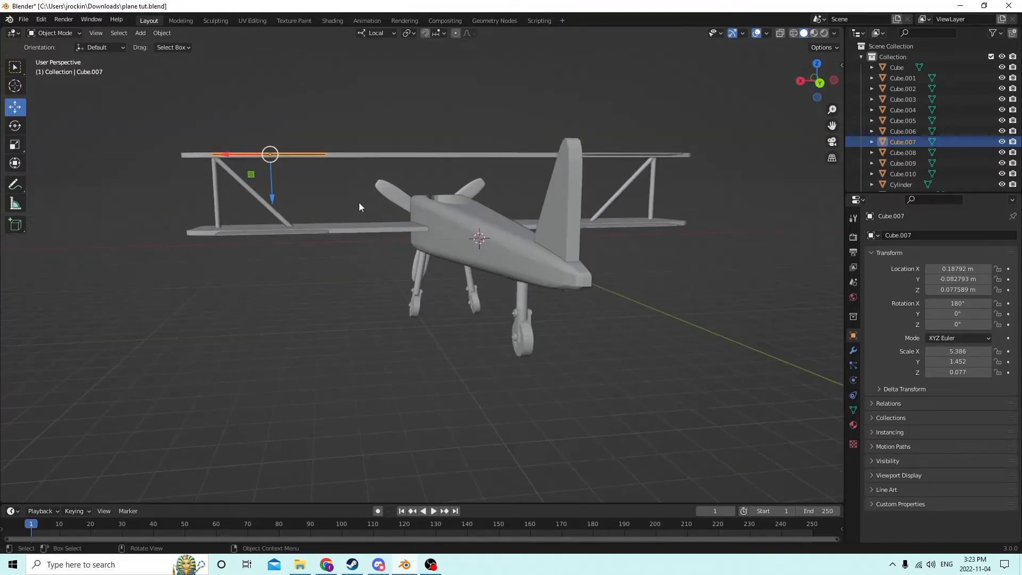
middle_click_drag(359, 207, 424, 230)
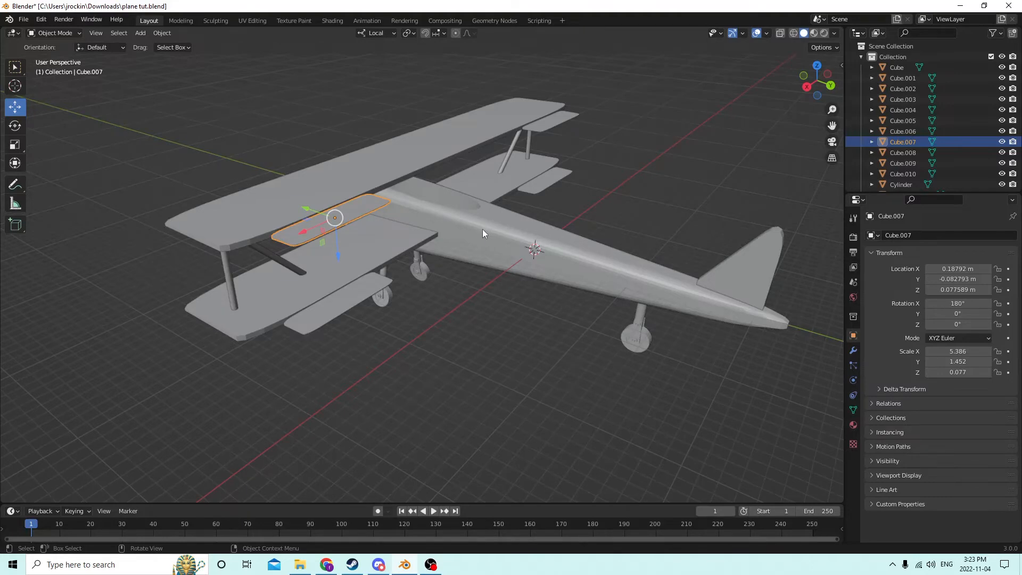
middle_click_drag(482, 233, 451, 223)
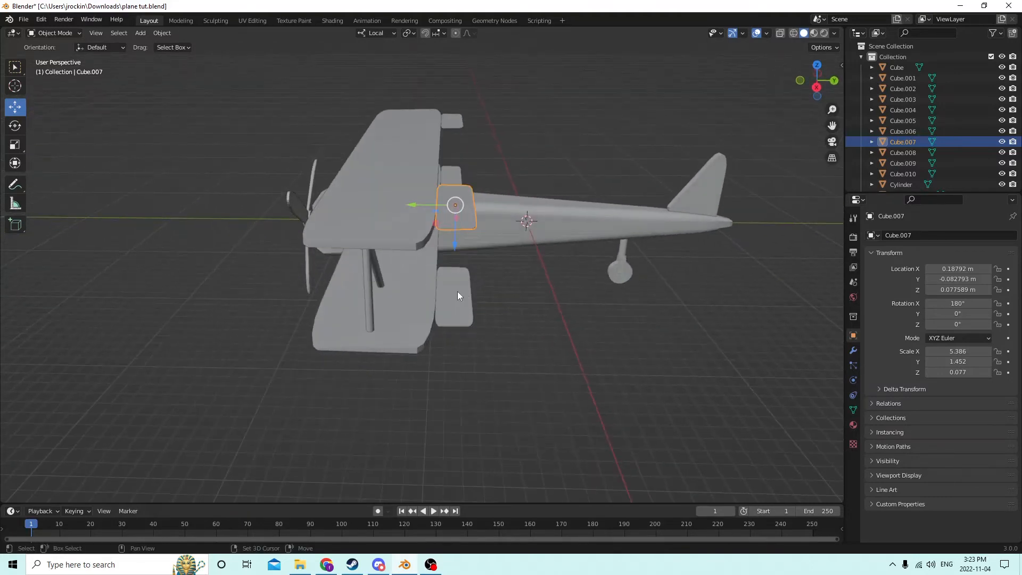
left_click(458, 292, "shift")
middle_click_drag(458, 293, 459, 264)
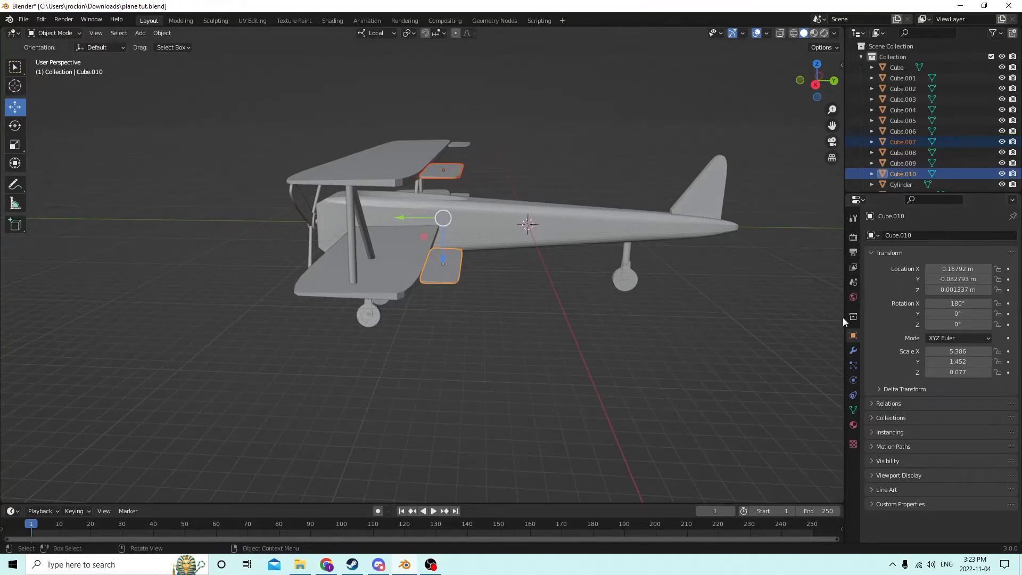
middle_click_drag(778, 286, 511, 175)
left_click(466, 188, "shift")
left_click(466, 134, "shift")
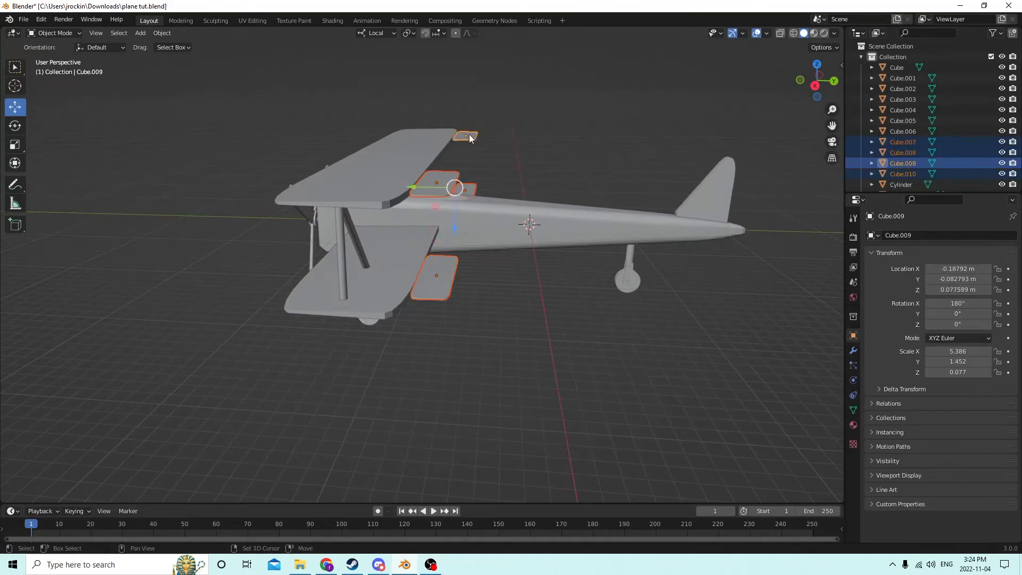
middle_click_drag(468, 134, 711, 251)
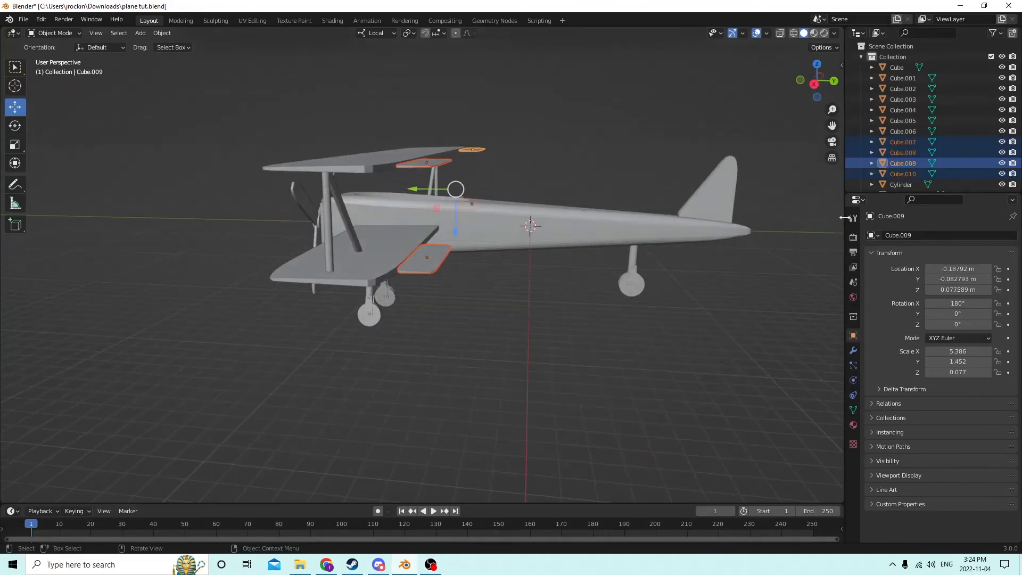
left_click(15, 126)
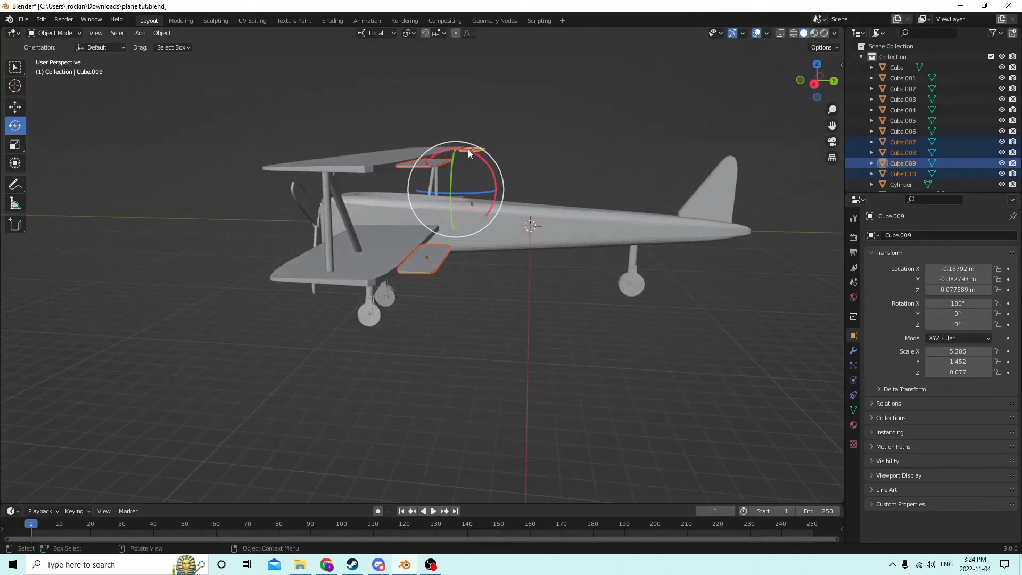
left_click_drag(468, 149, 425, 115)
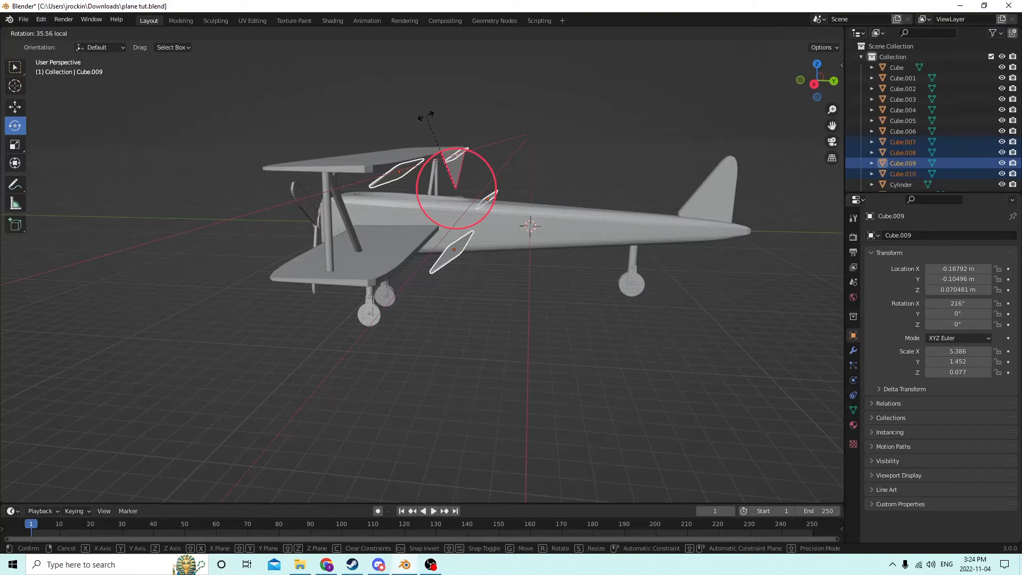
right_click(425, 116)
middle_click_drag(475, 129, 660, 147)
left_click(650, 150)
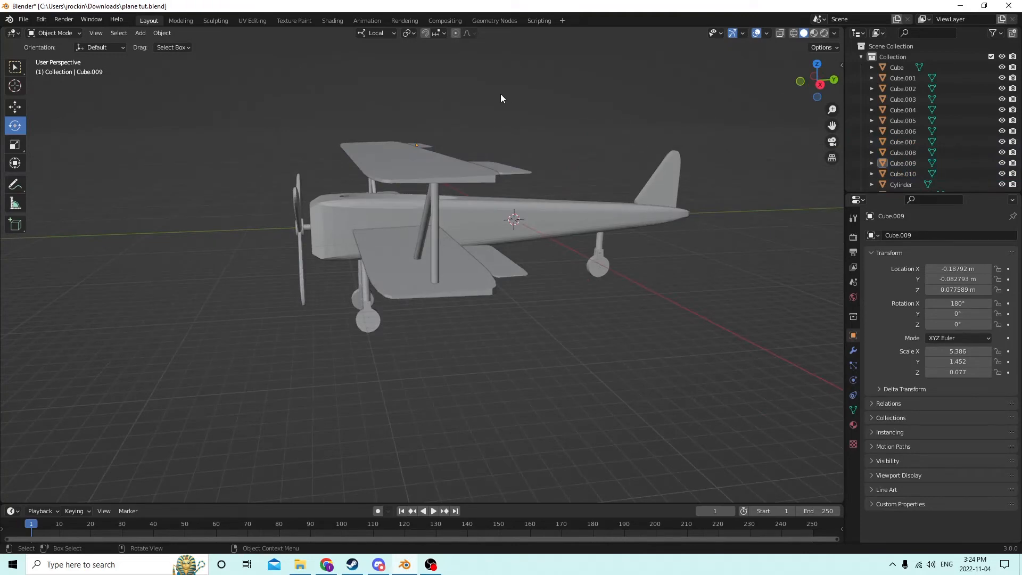
middle_click_drag(502, 96, 453, 95)
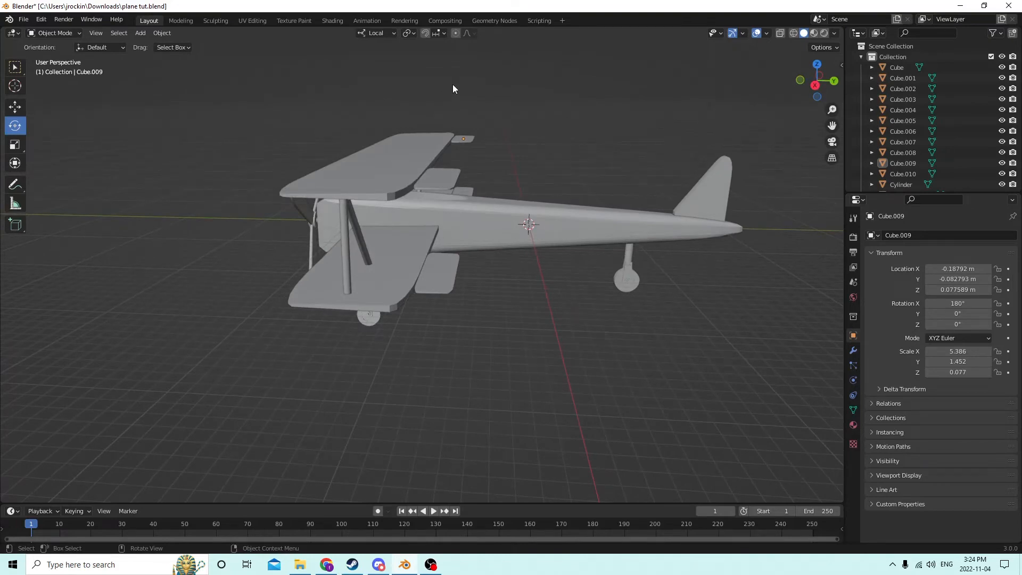
middle_click_drag(455, 86, 478, 160)
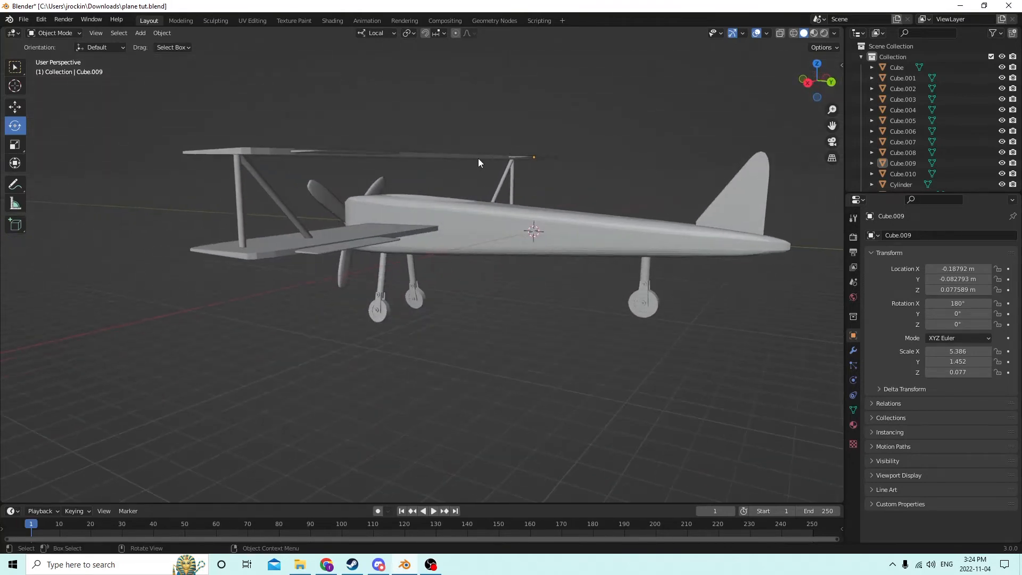
Duplicate the upper wing and move the copy to the tail, at Y location 0.17119 m and Z location -0.00004 m.
middle_click_drag(599, 149, 510, 182)
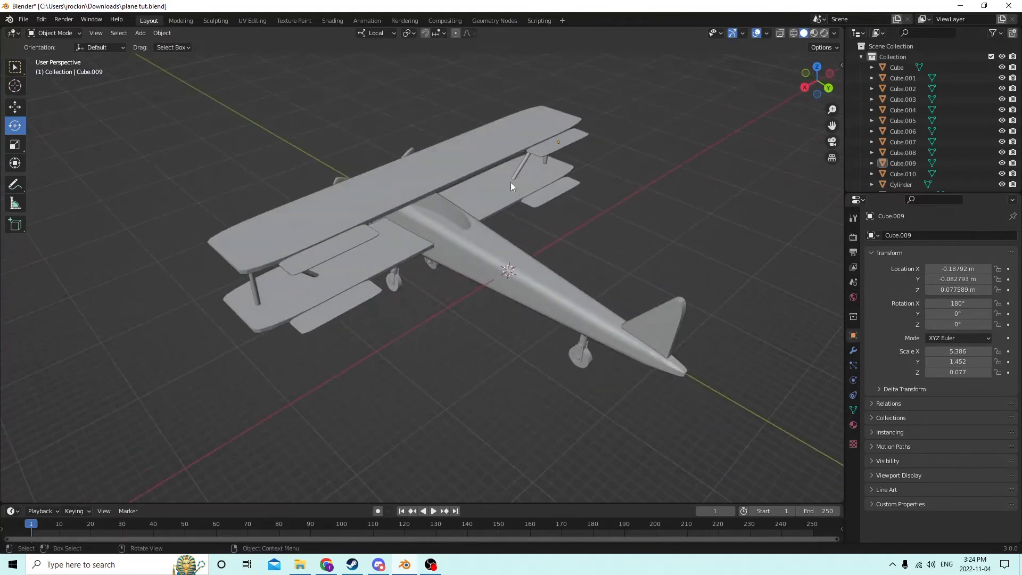
left_click(411, 184)
middle_click_drag(411, 184, 484, 164)
key("shift+d")
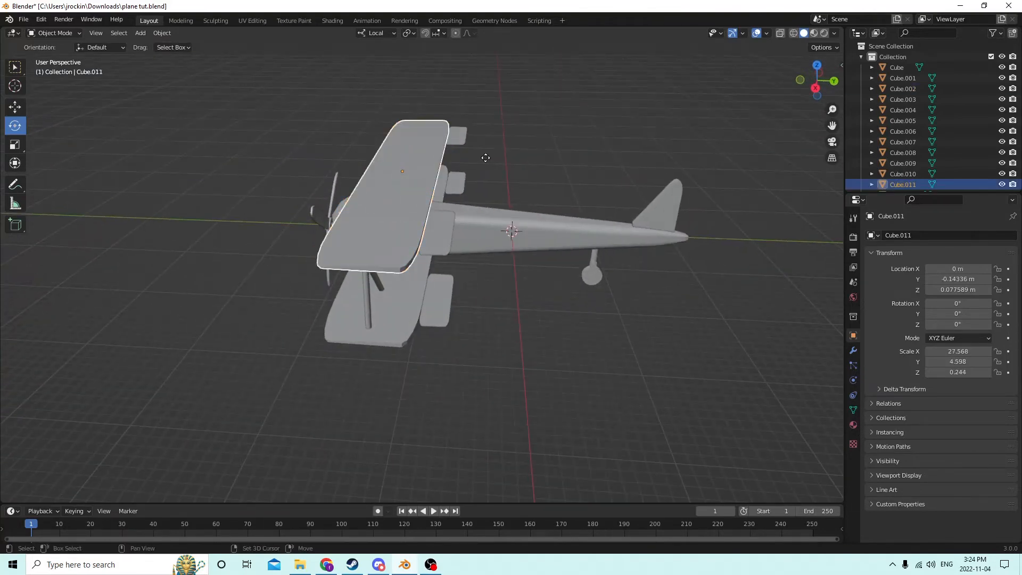
right_click(526, 155)
left_click(15, 107)
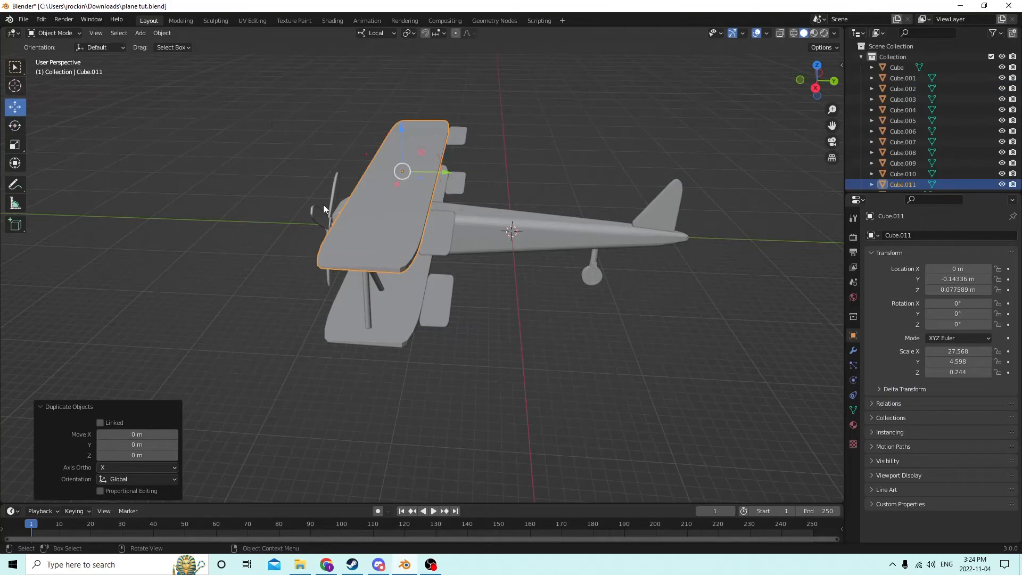
left_click_drag(446, 172, 637, 180)
middle_click_drag(638, 180, 590, 162)
left_click_drag(533, 170, 545, 221)
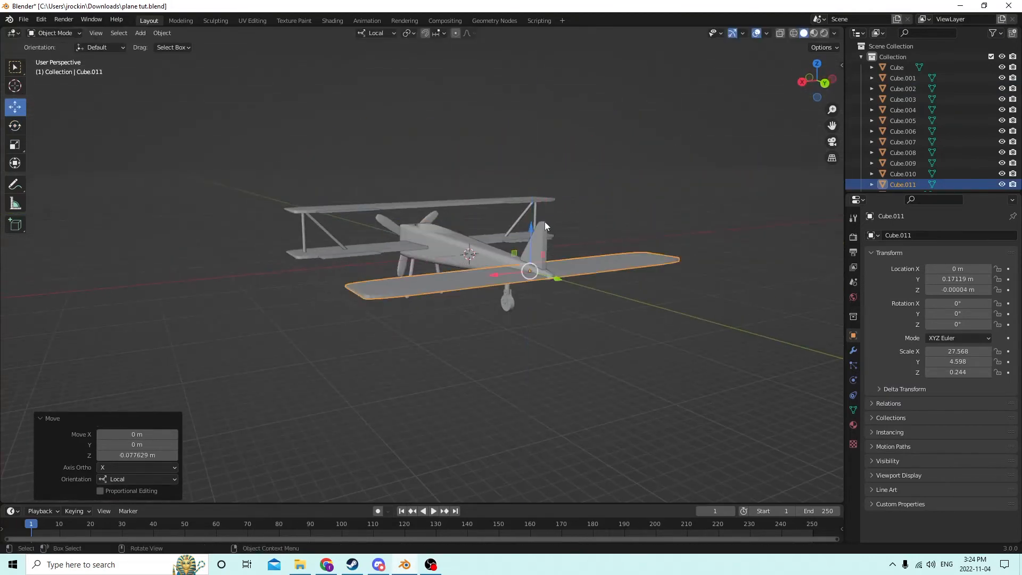
Scale the wing copy at the tail uniformly by 0.522 to make a tailplane.
scroll(570, 267, "up", 5)
middle_click_drag(571, 266, 333, 263)
scroll(538, 283, "down", 3)
key("s")
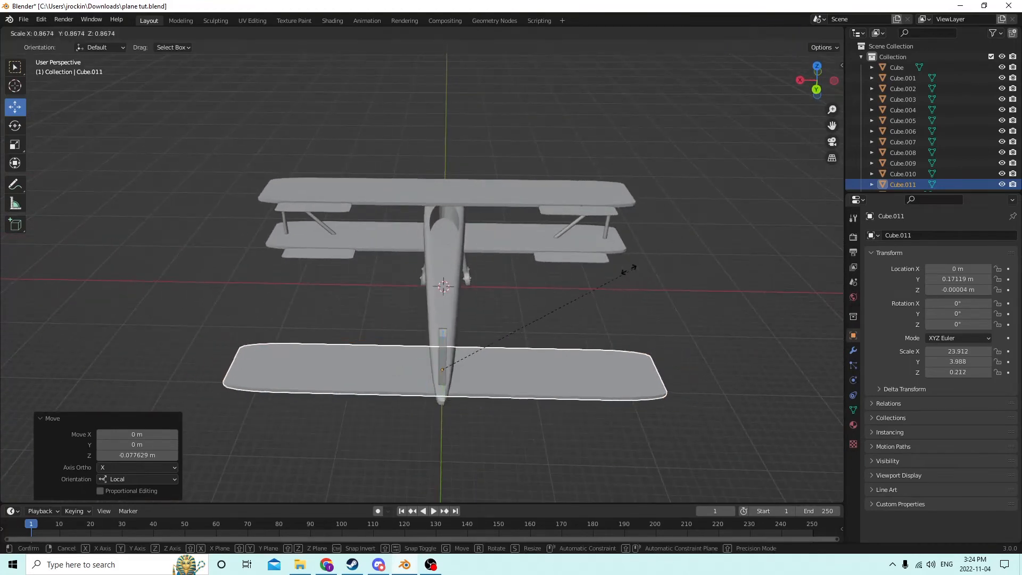
left_click(539, 286)
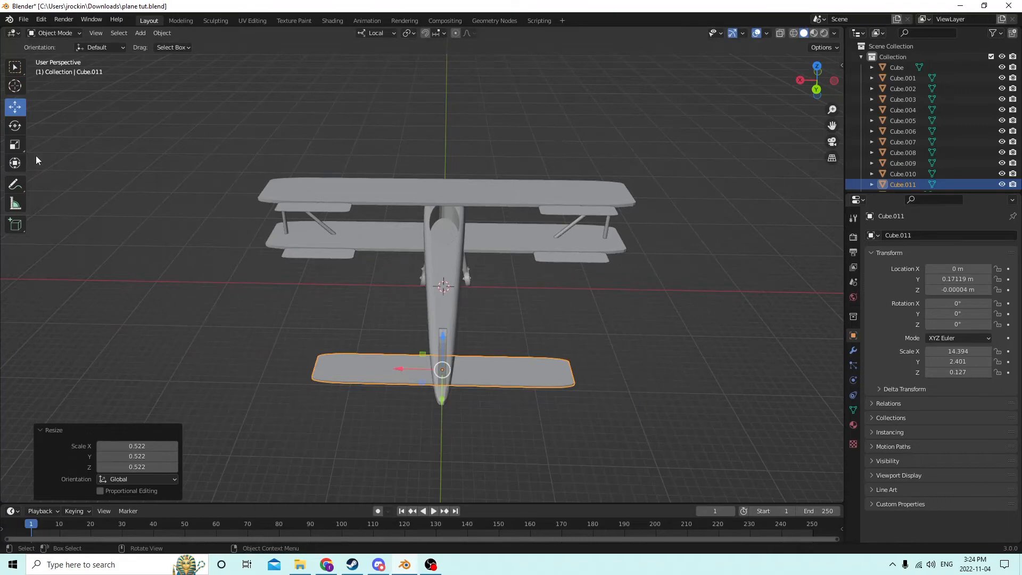
Shorten the tailplane's span by scaling it along its X axis to a scale of 10.653.
left_click(15, 144)
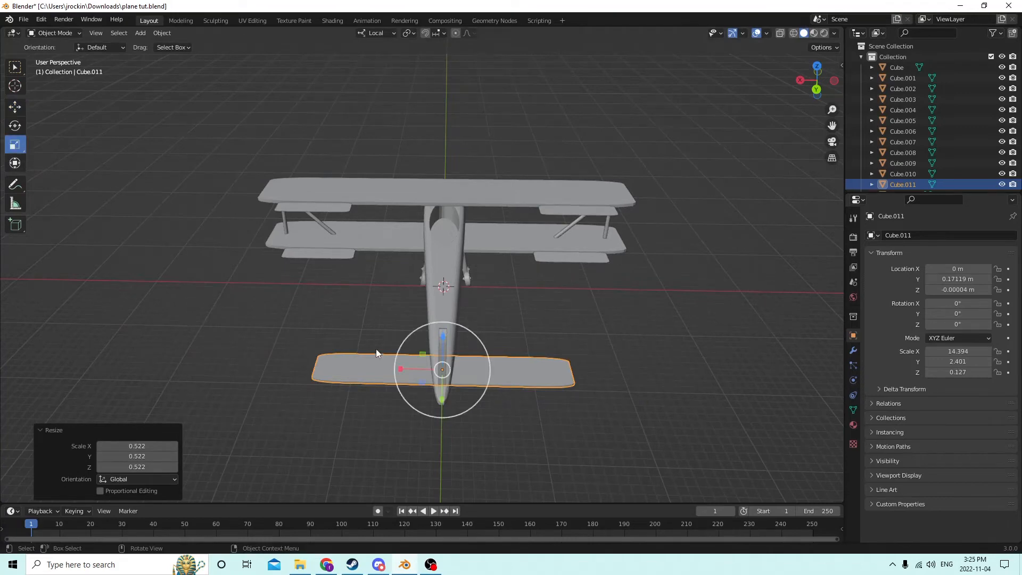
left_click_drag(406, 368, 412, 368)
middle_click_drag(410, 367, 337, 328)
left_click(410, 370)
middle_click_drag(410, 370, 580, 400)
left_click_drag(832, 125, 638, 160)
scroll(638, 160, "up", 4)
middle_click_drag(638, 161, 455, 289)
middle_click_drag(421, 351, 426, 301)
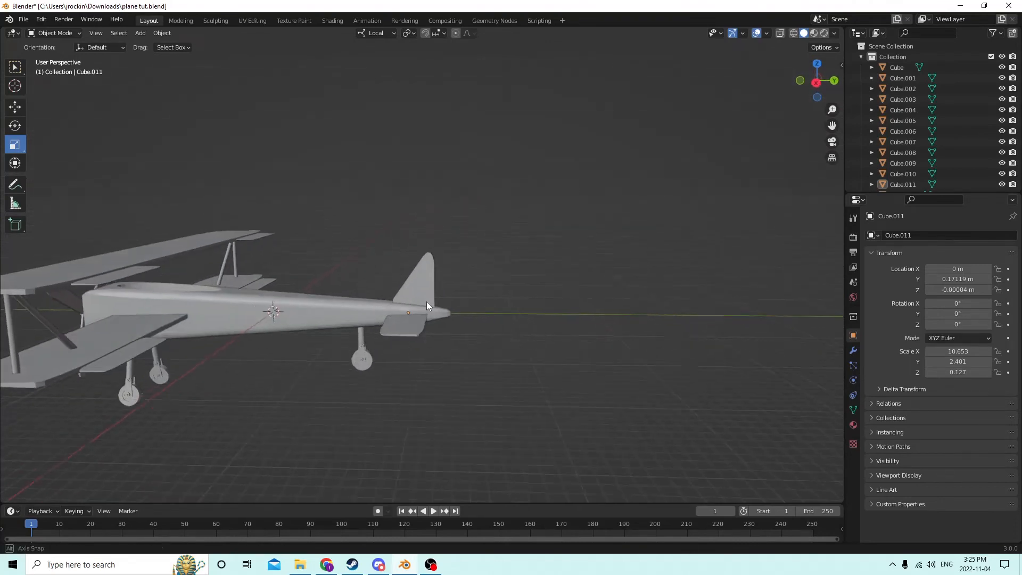
key("Tab")
left_click(413, 326)
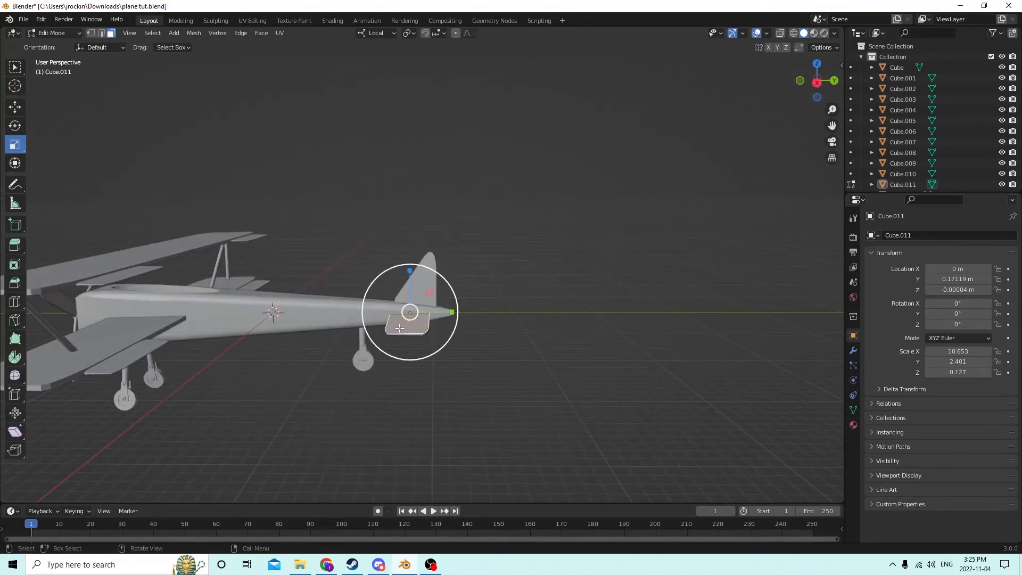
middle_click_drag(235, 189, 528, 302)
key("Tab")
Duplicate the tailplane in place and scale the copy uniformly by 0.368.
left_click(436, 310)
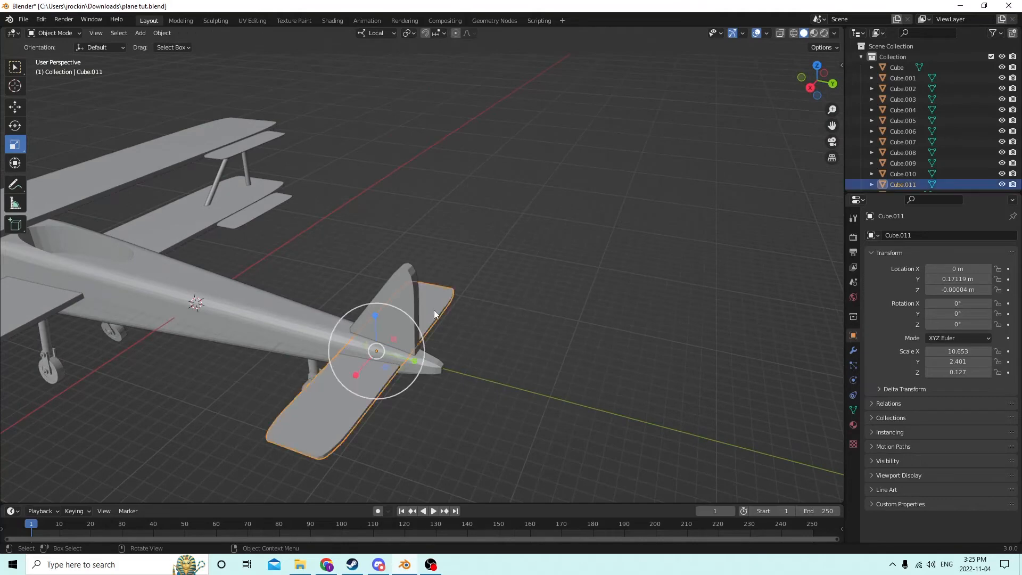
key("shift+d")
right_click(511, 295)
middle_click_drag(511, 295, 432, 321)
key("s")
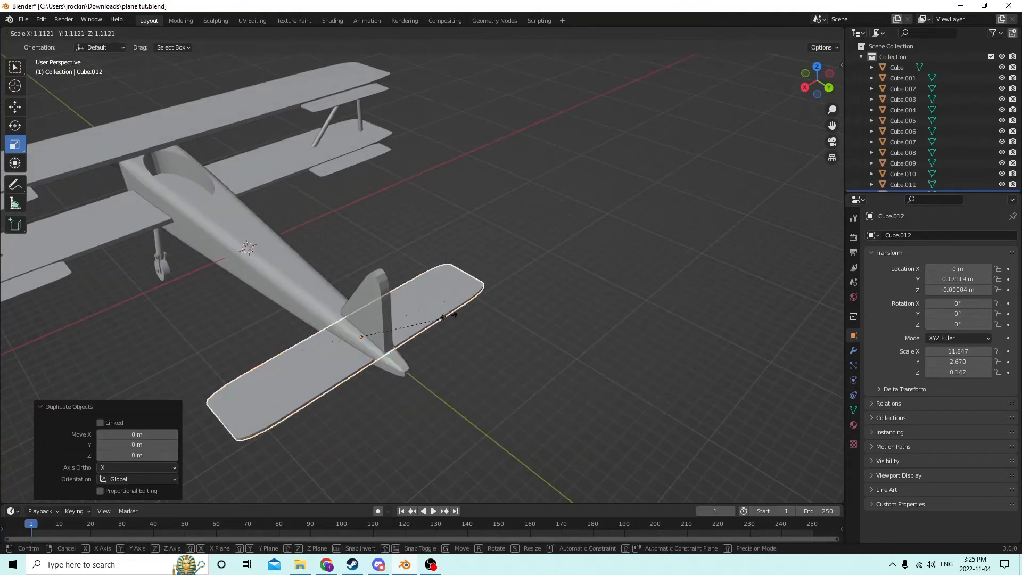
left_click(392, 330)
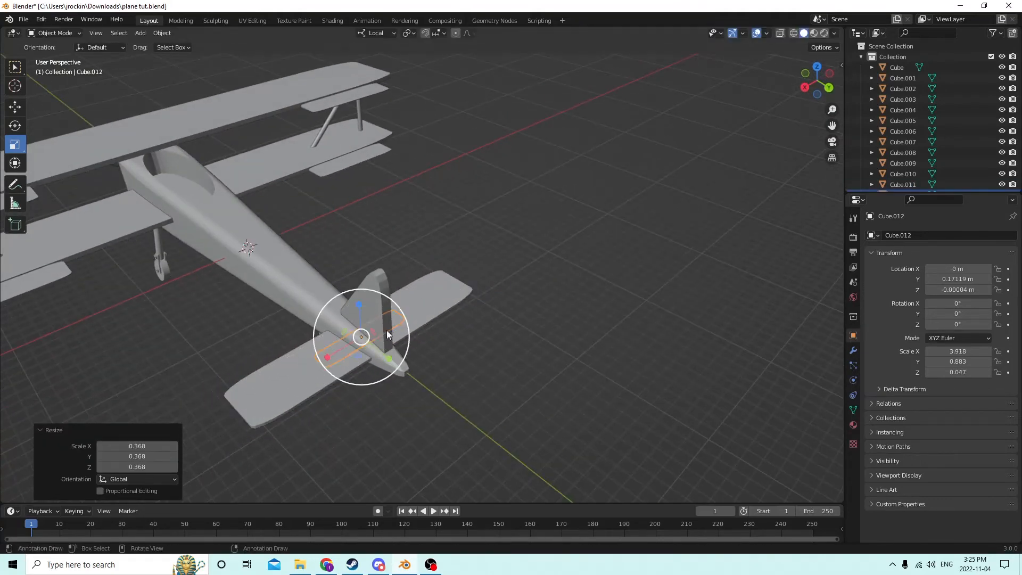
left_click(4, 96)
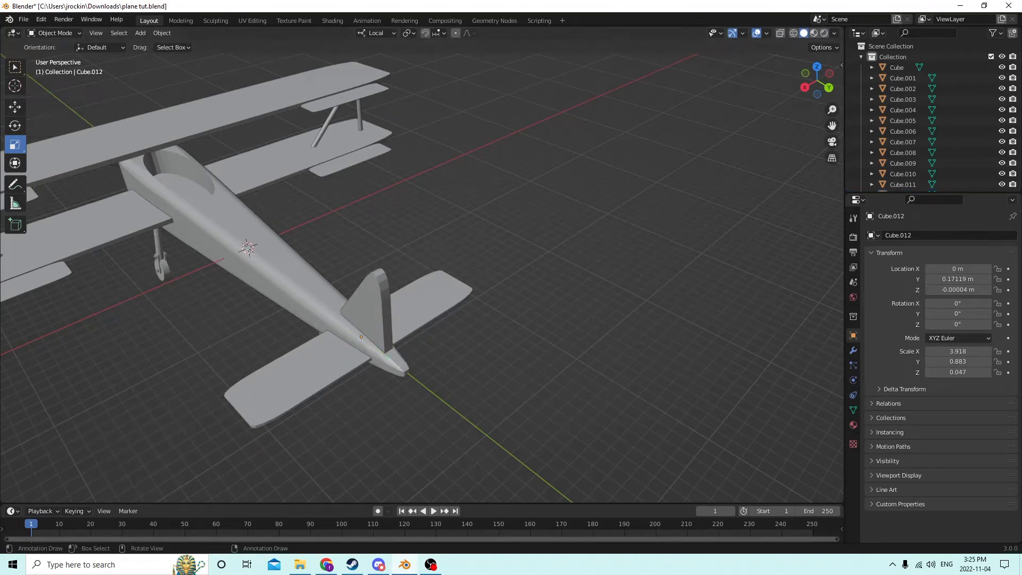
left_click(43, 19)
left_click(54, 29)
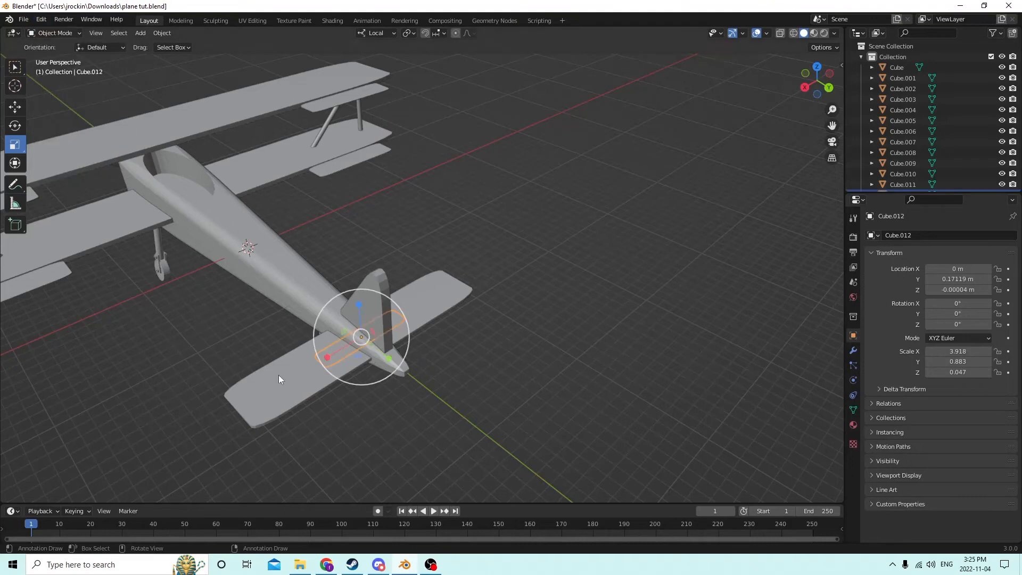
Place the small copy as an elevator behind one tailplane half, at X location 0.053989 m and Y location 0.20388 m.
left_click(15, 108)
left_click_drag(388, 358, 430, 377)
left_click_drag(359, 384, 300, 405)
middle_click_drag(300, 405, 509, 404)
left_click_drag(459, 404, 420, 412)
middle_click_drag(420, 413, 257, 393)
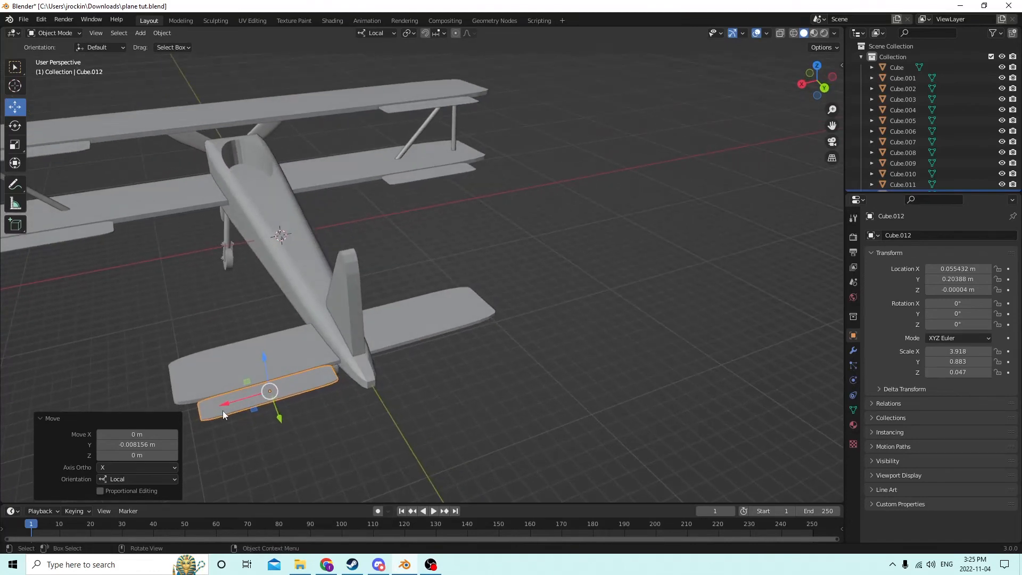
left_click_drag(228, 401, 233, 401)
Duplicate the elevator in place and move the copy to the opposite tailplane half by setting its X location to -0.053989 m.
middle_click_drag(233, 400, 198, 404)
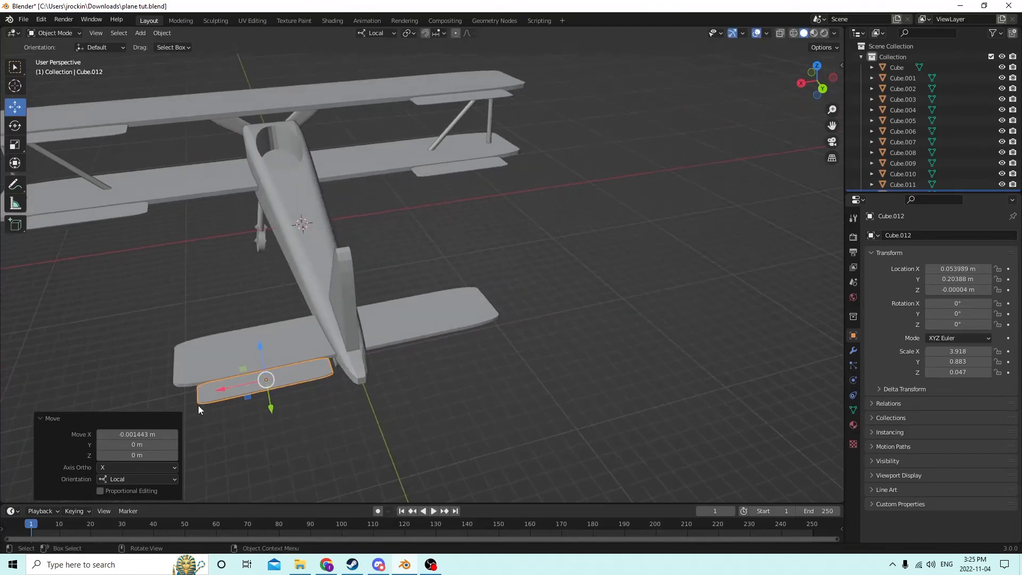
key("shift+d")
key("Escape")
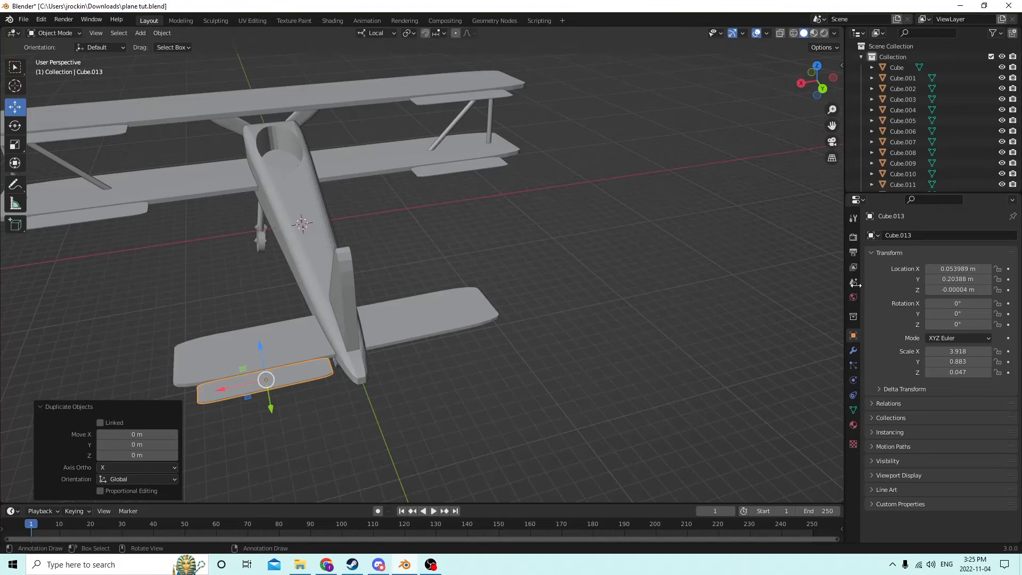
left_click(938, 268)
left_click(929, 269)
type("-")
key("Return")
Duplicate the elevator on the negative X side and centre the copy on the fuselage at X location 0 m.
middle_click_drag(683, 254, 427, 252)
middle_click_drag(650, 379, 368, 326)
left_click(392, 308)
left_click(414, 352)
key("shift+d")
key("Escape")
middle_click_drag(468, 314, 376, 359)
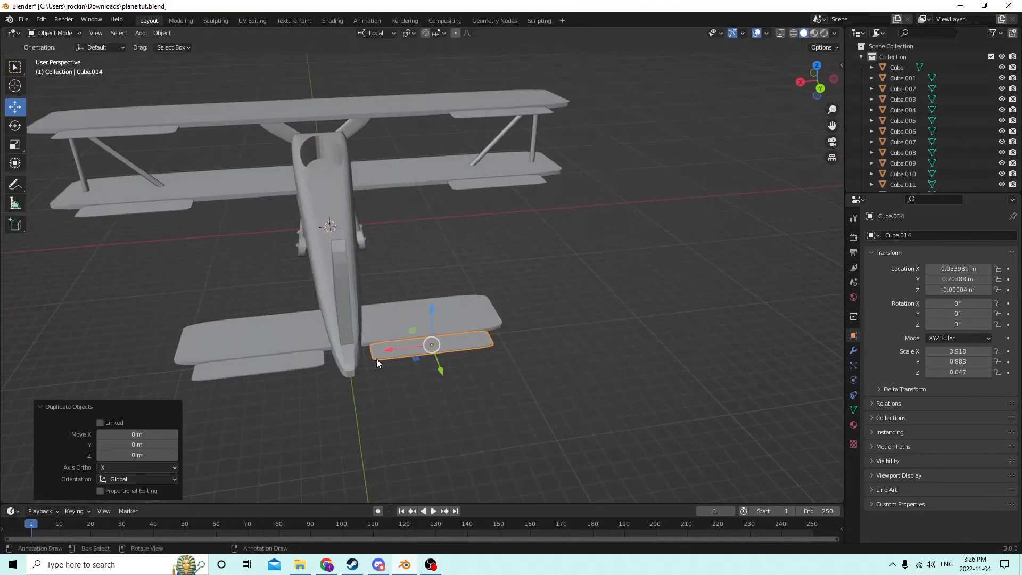
left_click(945, 269)
type("0")
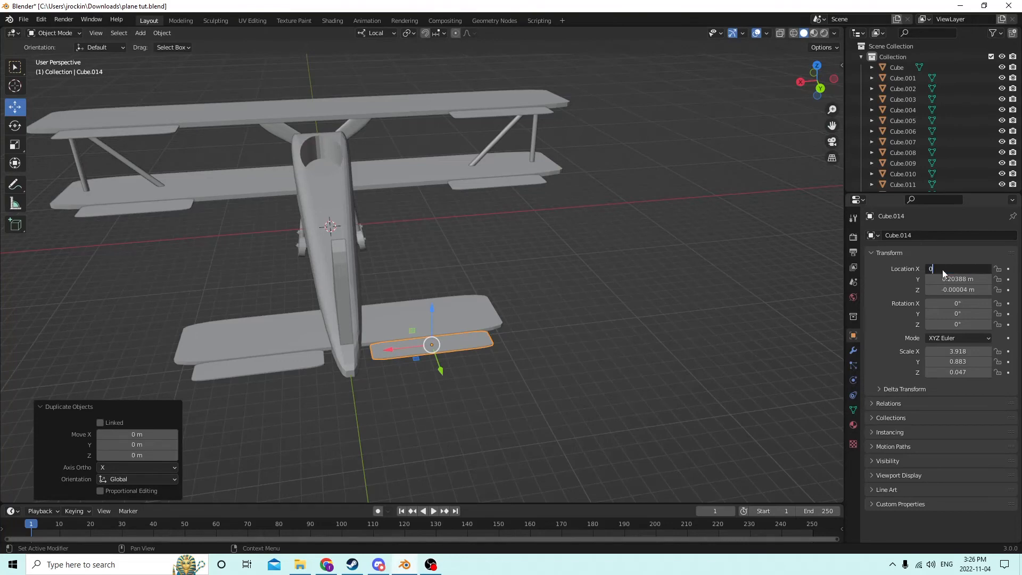
key("Return")
Try rotating the centred copy about its X axis, and reset the X rotation to 0°.
middle_click_drag(723, 279, 838, 316)
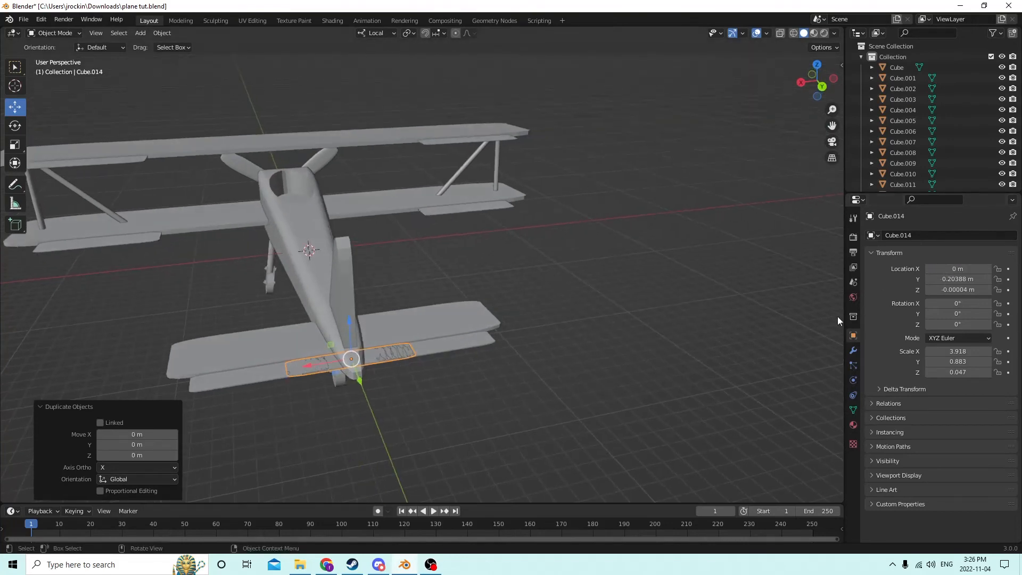
left_click(962, 303)
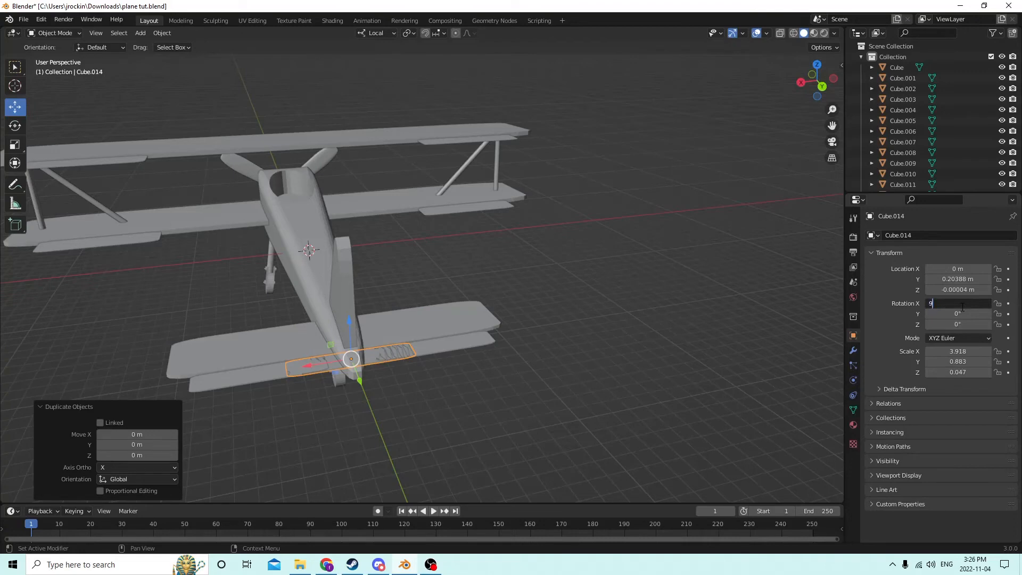
key("Return")
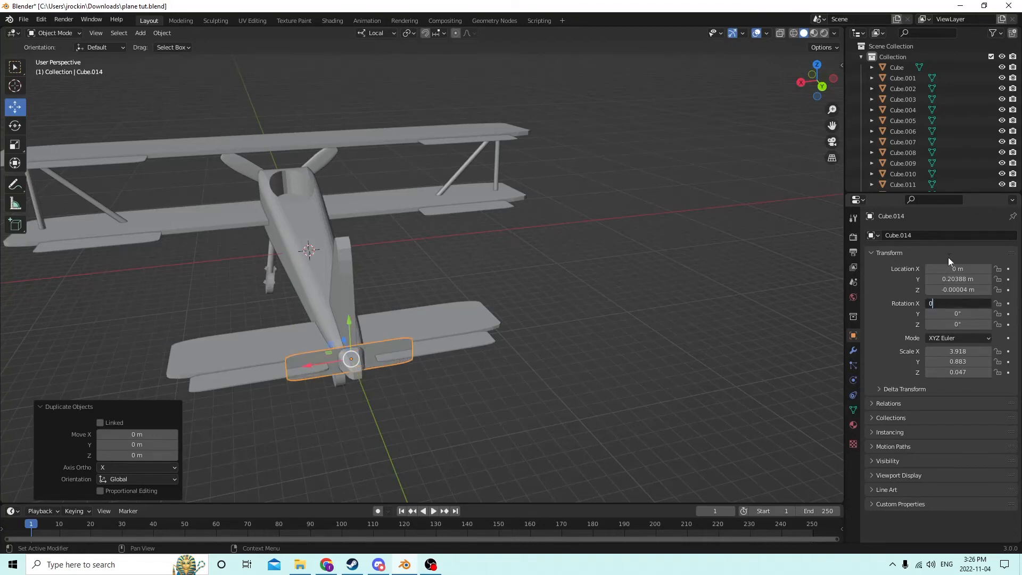
type("0")
key("Return")
Stand the centred copy upright with a 90° Y rotation and place it behind the tail fin at Y location 0.21336 m and Z location 0.041777 m.
left_click(961, 314)
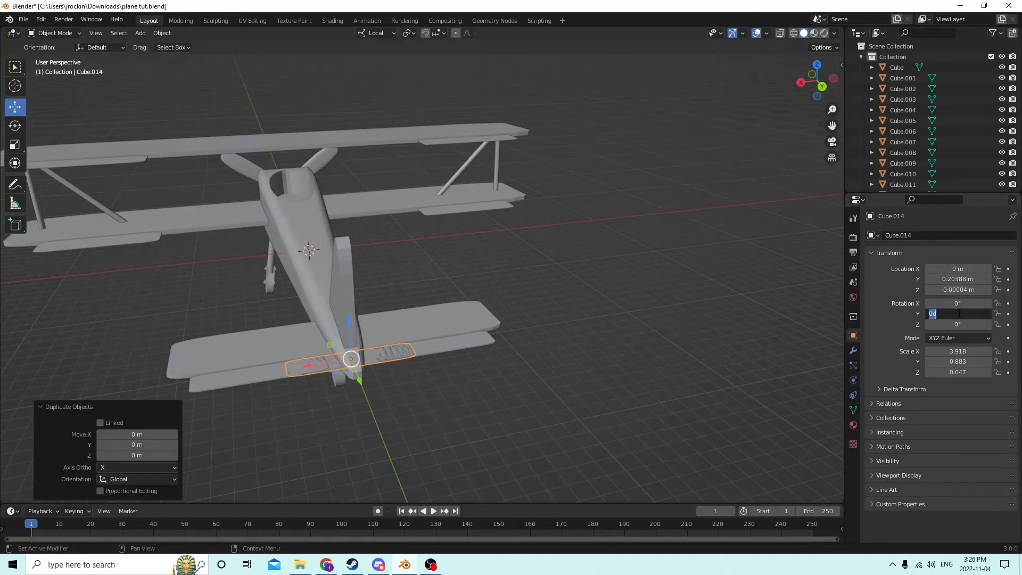
key("KP_3")
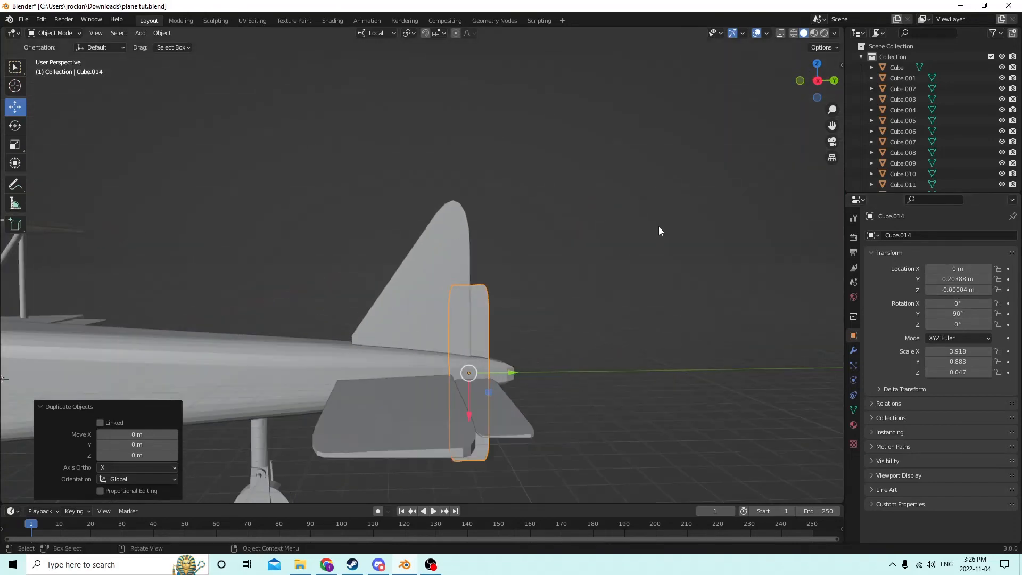
mouse_move(512, 375)
left_mouse_down()
mouse_move(527, 372)
mouse_move(507, 369)
left_mouse_up()
left_click_drag(487, 410, 487, 368)
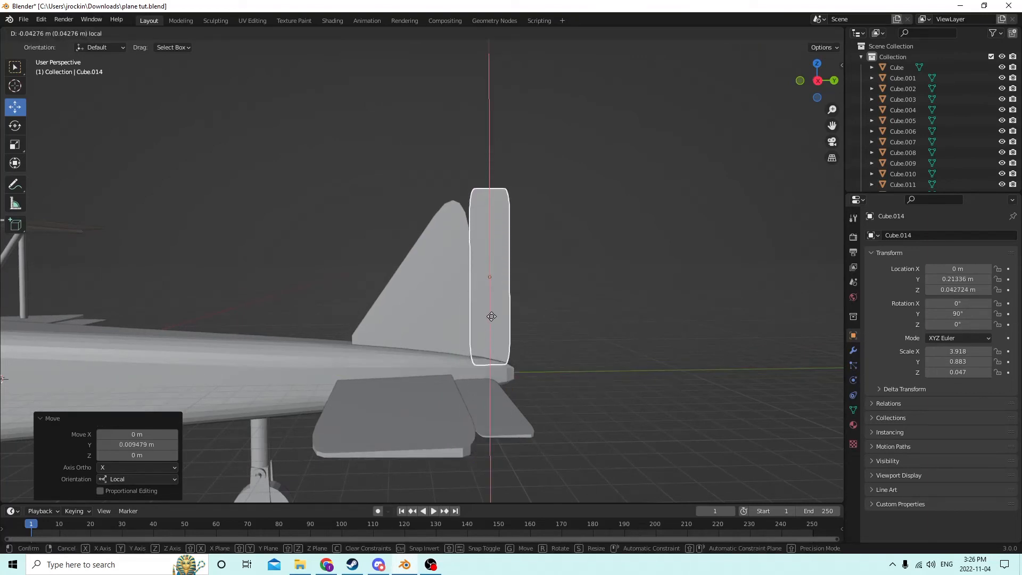
Shorten the upright rudder along its local X axis to a scale of 2.594.
left_click_drag(492, 318, 467, 300)
middle_click_drag(467, 300, 502, 322)
scroll(483, 318, "up", 5)
Set the X rotation of both elevators and the rudder to 180° so their shapes are flipped.
left_click(477, 376)
middle_click_drag(477, 375, 495, 362)
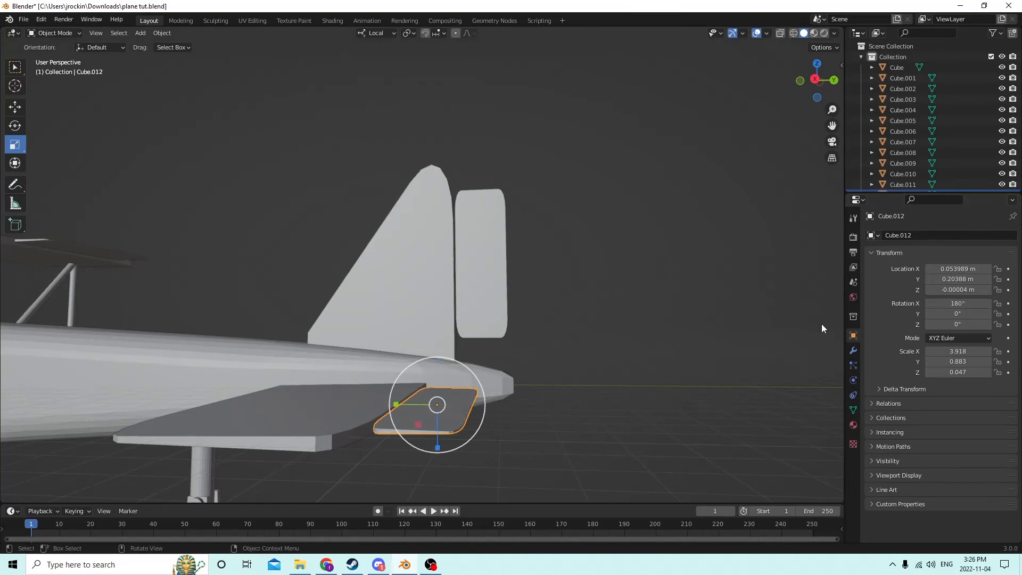
middle_click_drag(757, 315, 464, 373)
left_click(464, 373)
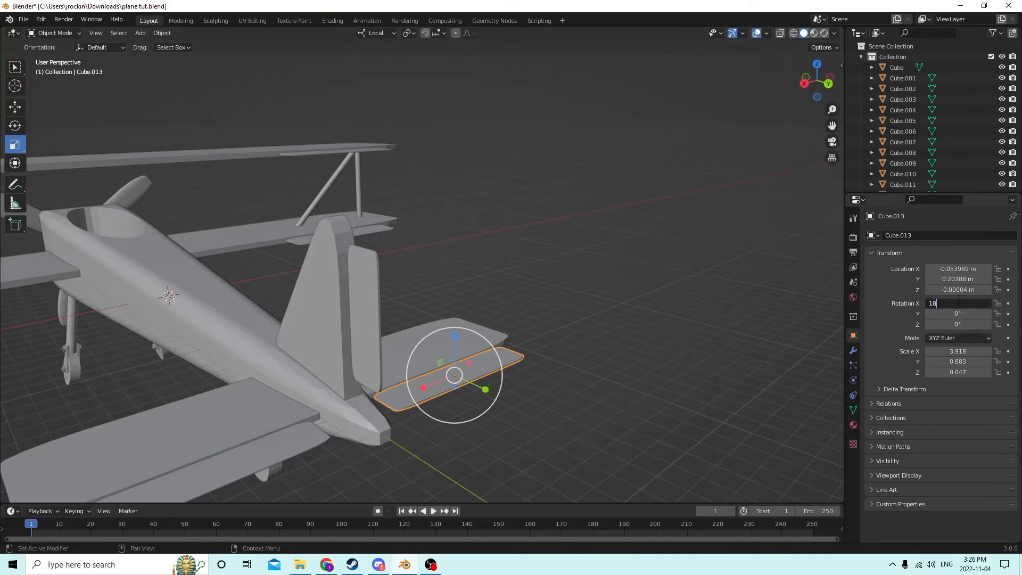
middle_click_drag(281, 250, 433, 310)
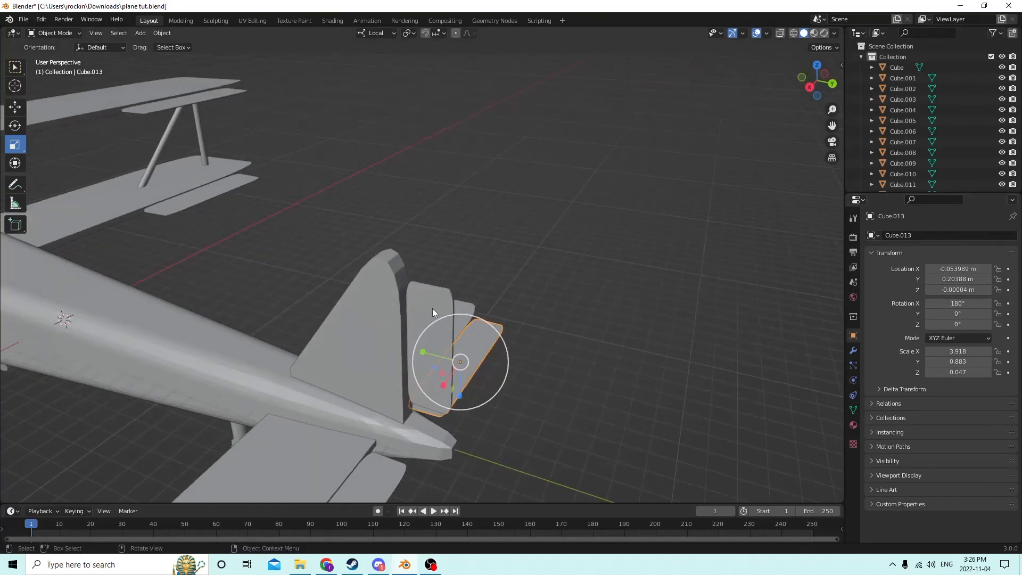
left_click(431, 318)
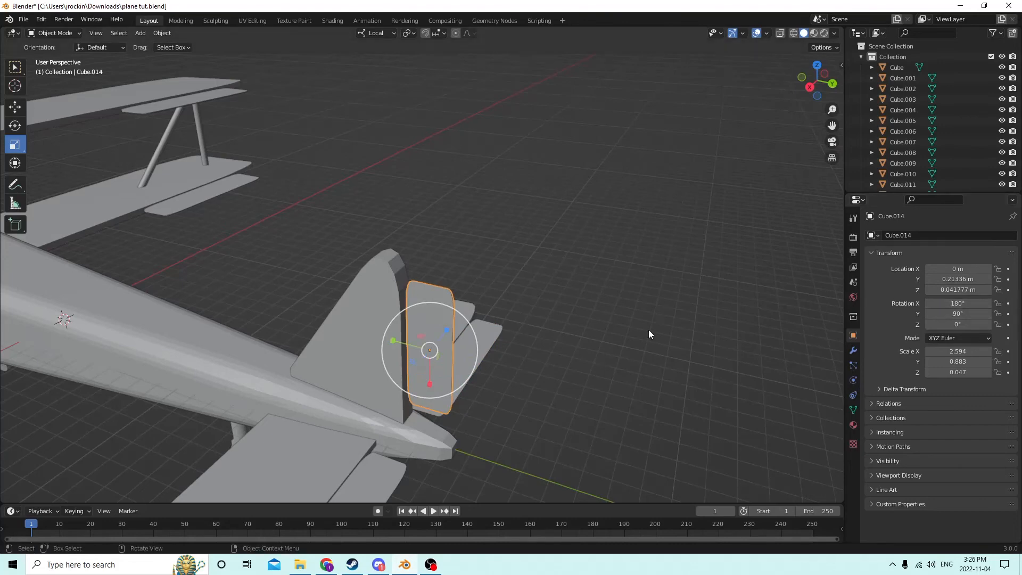
Lower the rudder behind the tail fin to a Z location of 0.032622 m and deselect it.
middle_click_drag(649, 331, 636, 275)
scroll(618, 286, "down", 3)
middle_click_drag(554, 324, 366, 361)
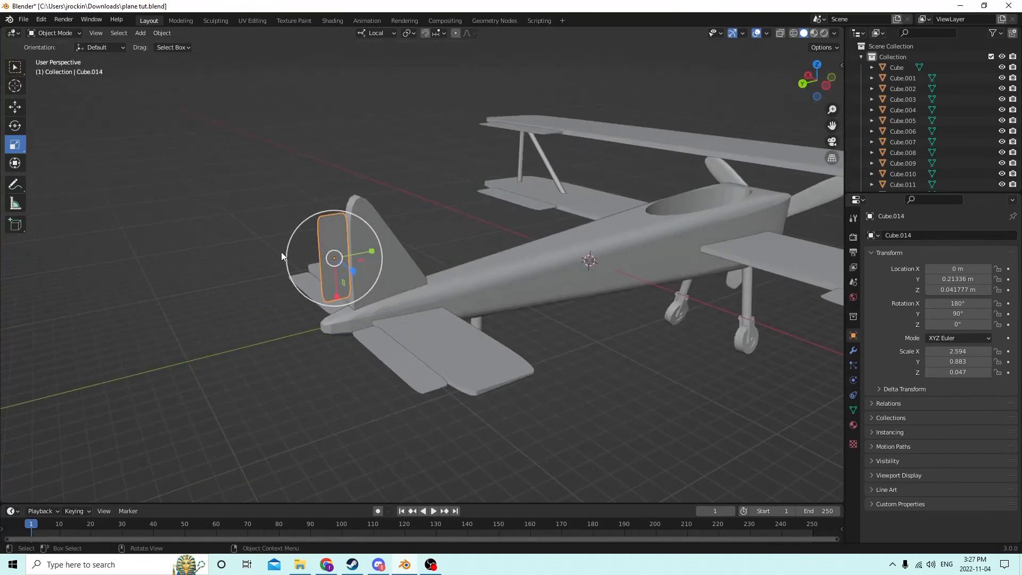
scroll(281, 252, "up", 2)
middle_click_drag(262, 245, 219, 220)
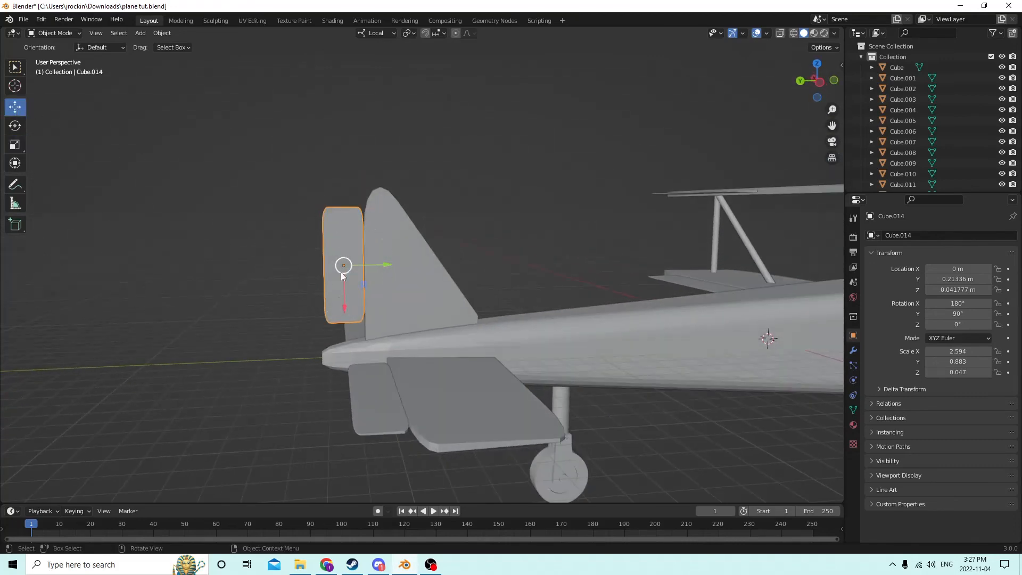
left_click_drag(343, 304, 347, 330)
middle_click_drag(347, 330, 806, 325)
left_click(755, 301)
Examine the complete biplane model from several angles and distances.
scroll(755, 301, "down", 3)
middle_click_drag(759, 299, 550, 255)
scroll(317, 276, "up", 2)
scroll(367, 242, "down", 3)
scroll(542, 251, "up", 5)
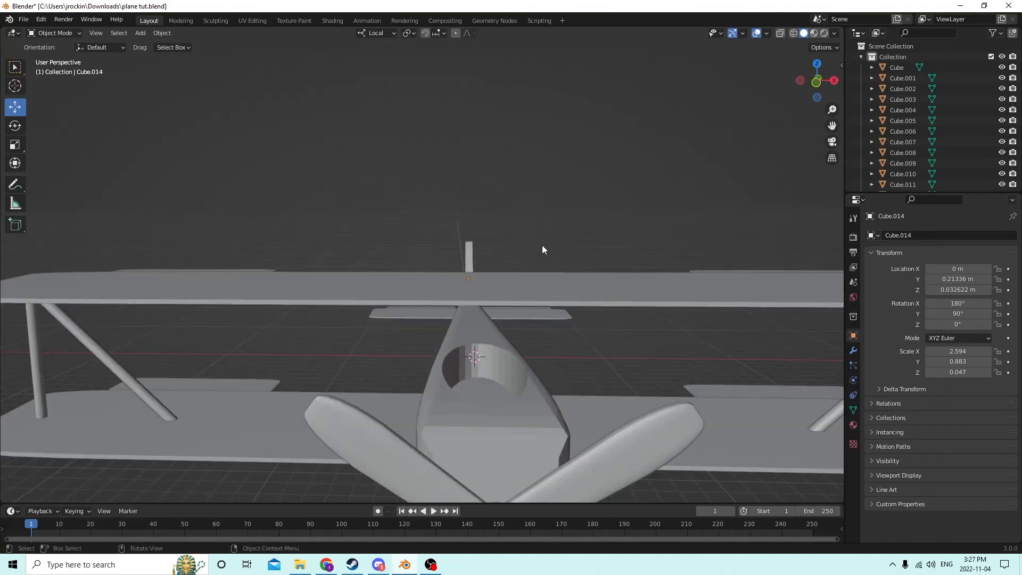
scroll(520, 194, "down", 6)
middle_click_drag(515, 194, 476, 252)
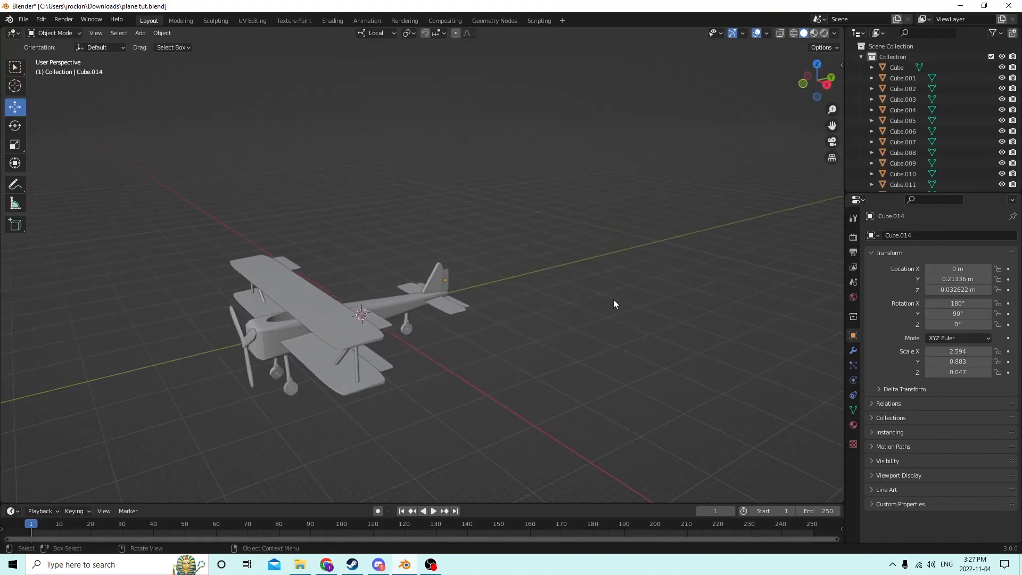